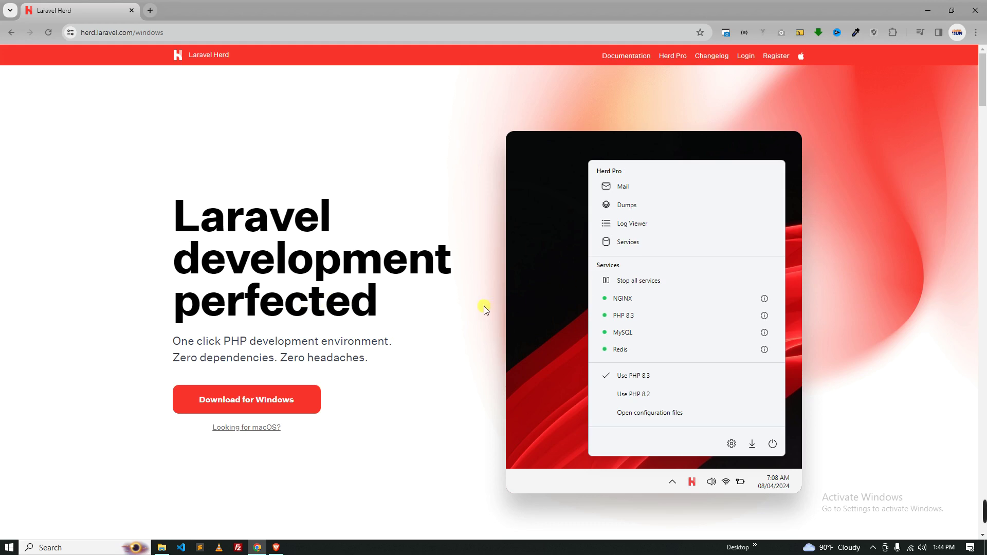
Step: Look over the Laravel Herd for Windows web page, including its features section and download area
scroll(478, 307, "down", 7)
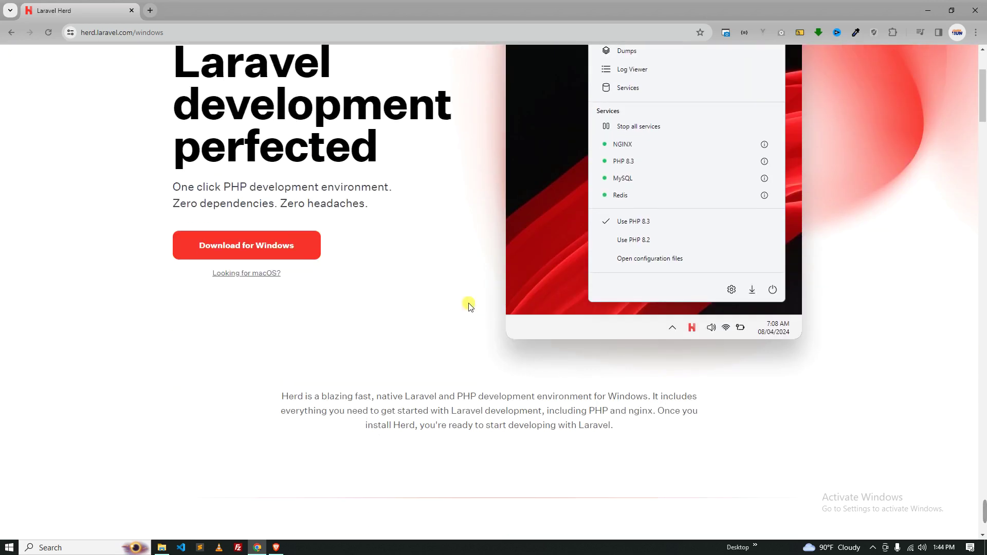
scroll(469, 306, "down", 7)
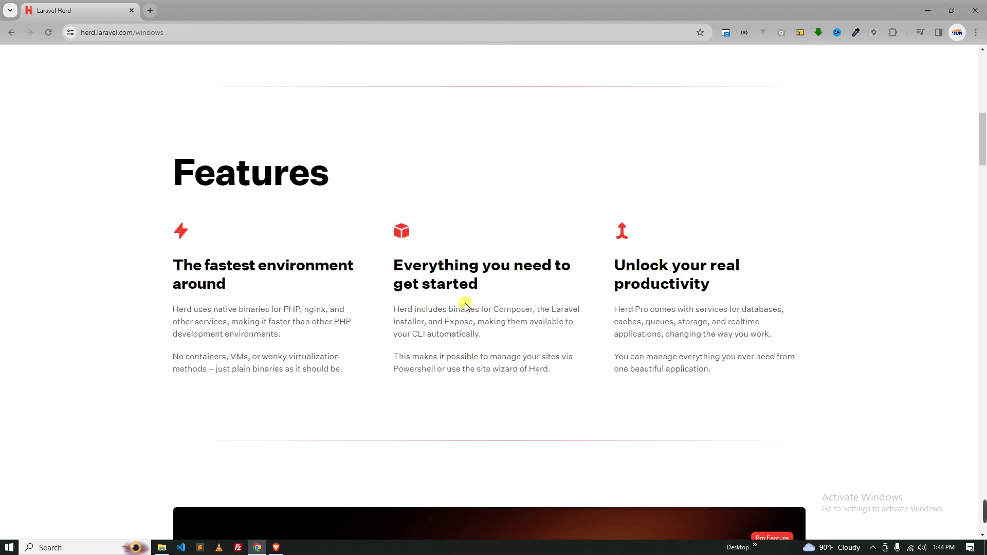
scroll(465, 306, "up", 12)
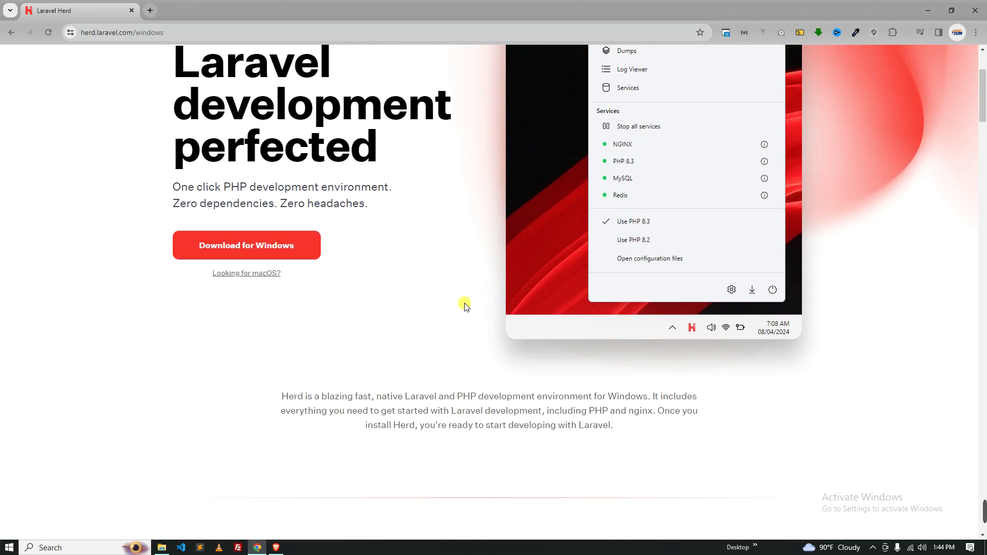
scroll(466, 306, "up", 2)
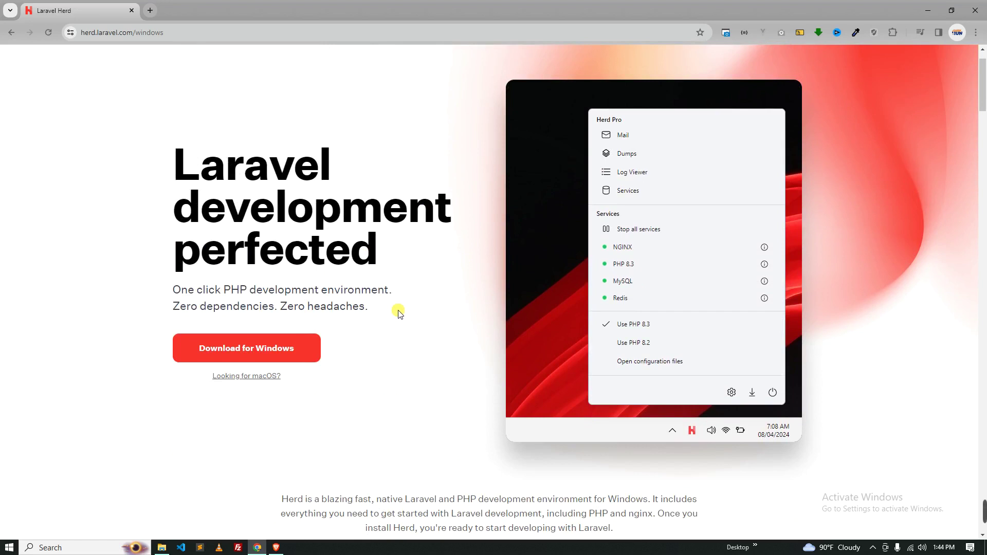
scroll(401, 312, "up", 1)
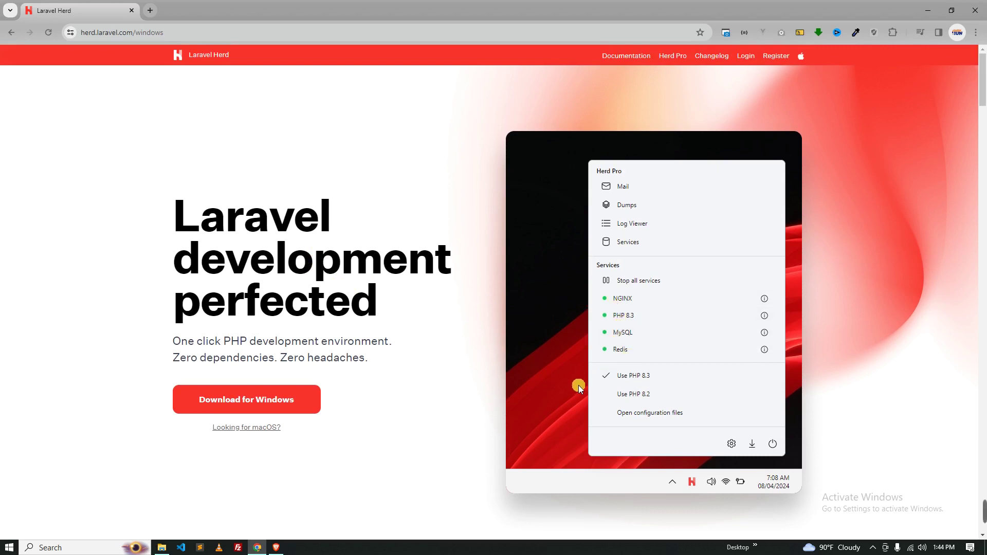
scroll(458, 324, "down", 2)
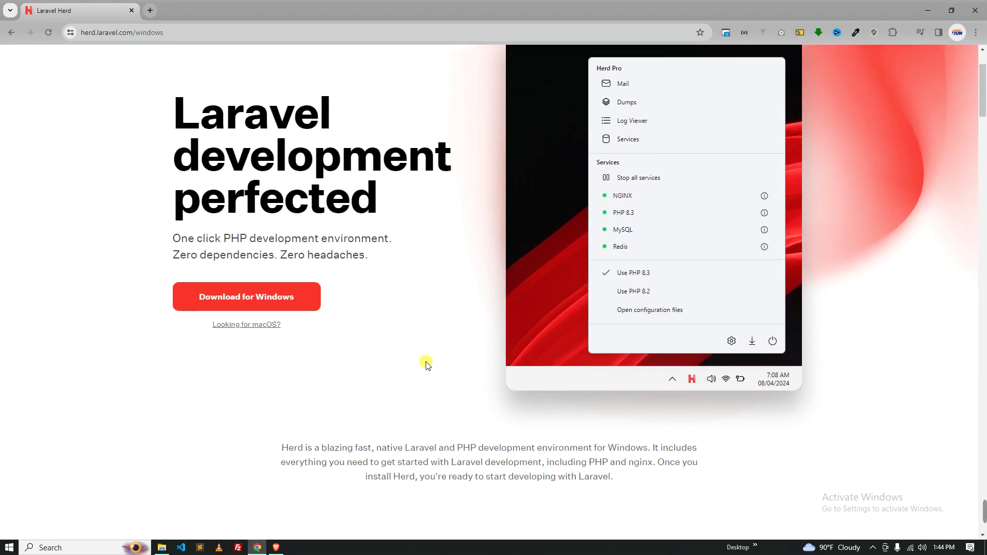
scroll(406, 313, "up", 1)
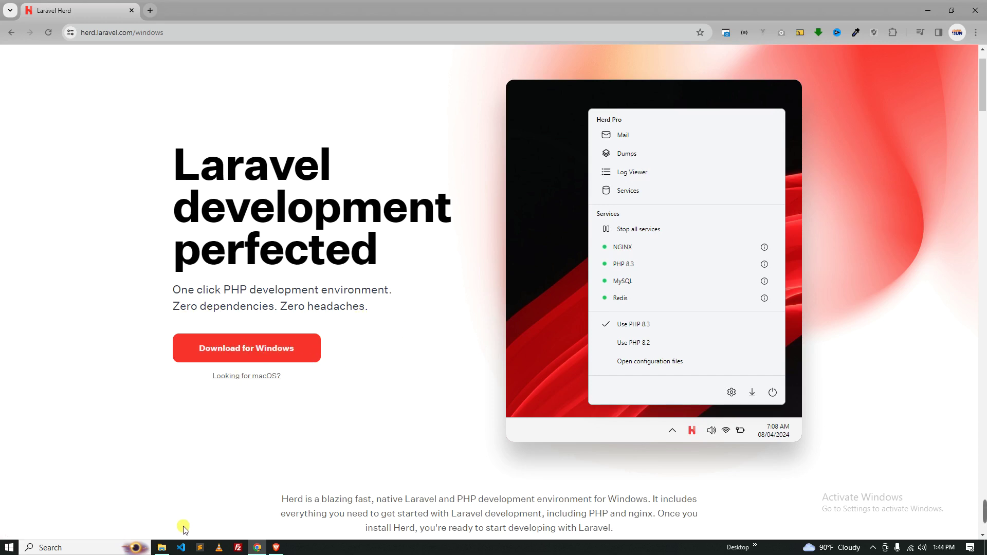
Step: Install Herd by running Herd-1.0.1-setup.exe from the D: drive's software folder, retrying the blocked installation and finishing the setup
left_click(161, 547)
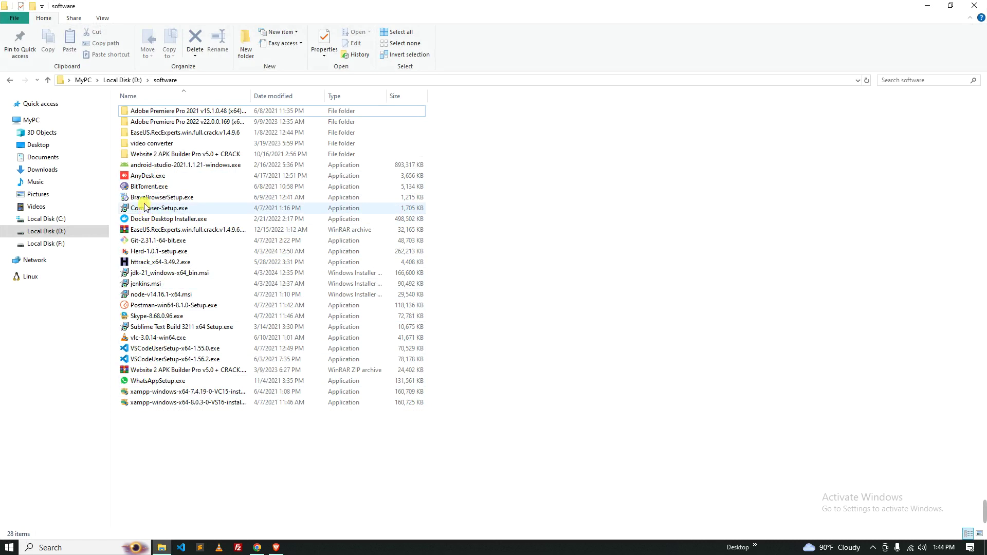
left_click(145, 254)
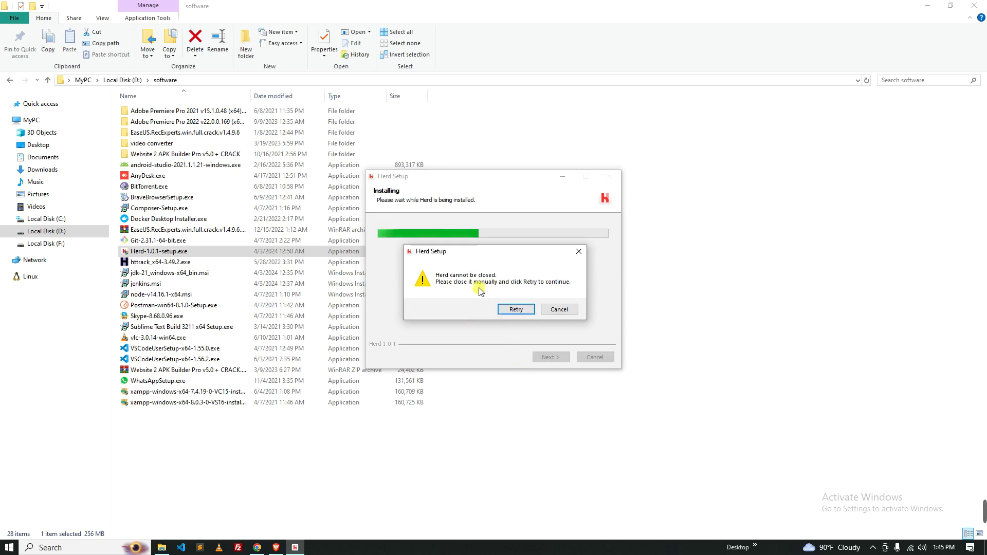
left_click(515, 309)
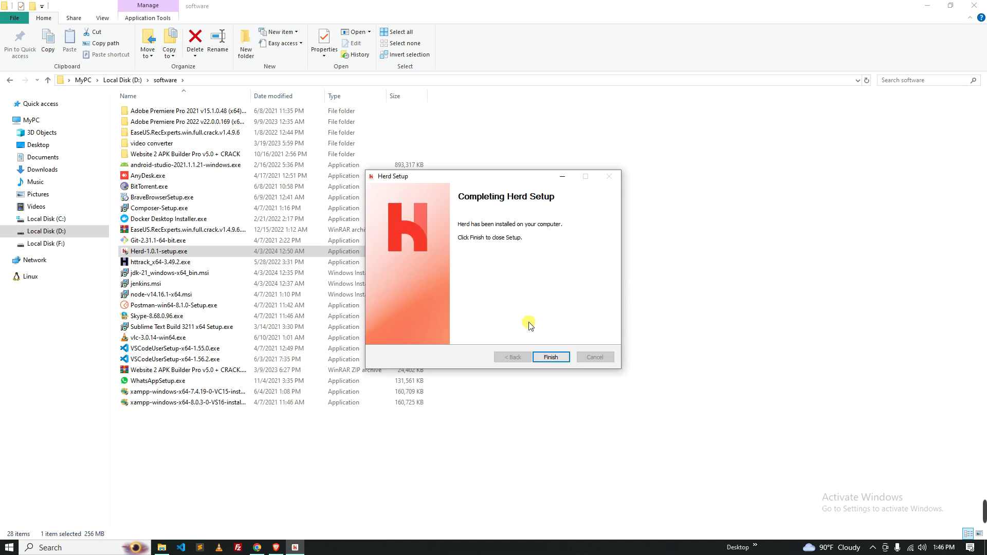
left_click(549, 357)
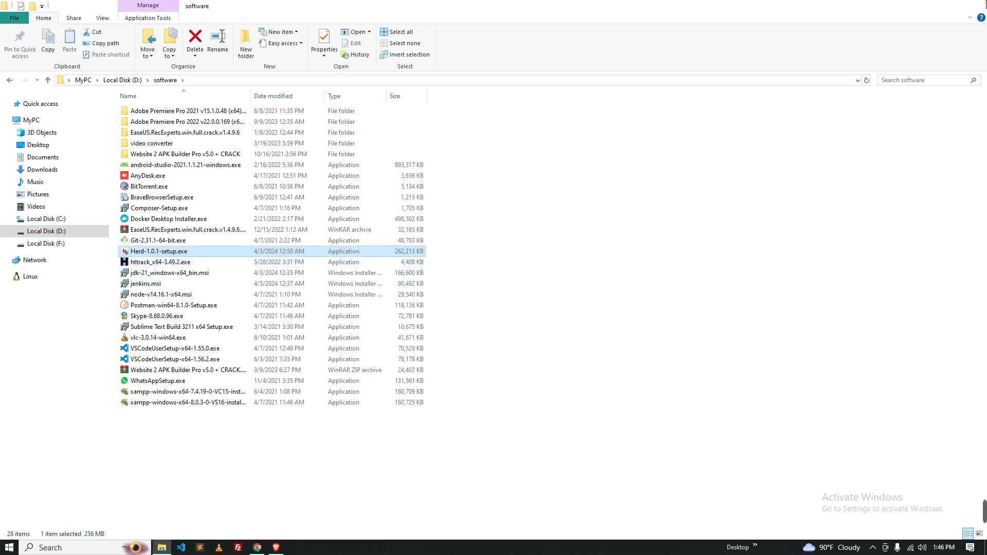
Step: Minimise the open windows to reach the desktop, launch Herd and open its dashboard
left_click(970, 6)
left_click(928, 11)
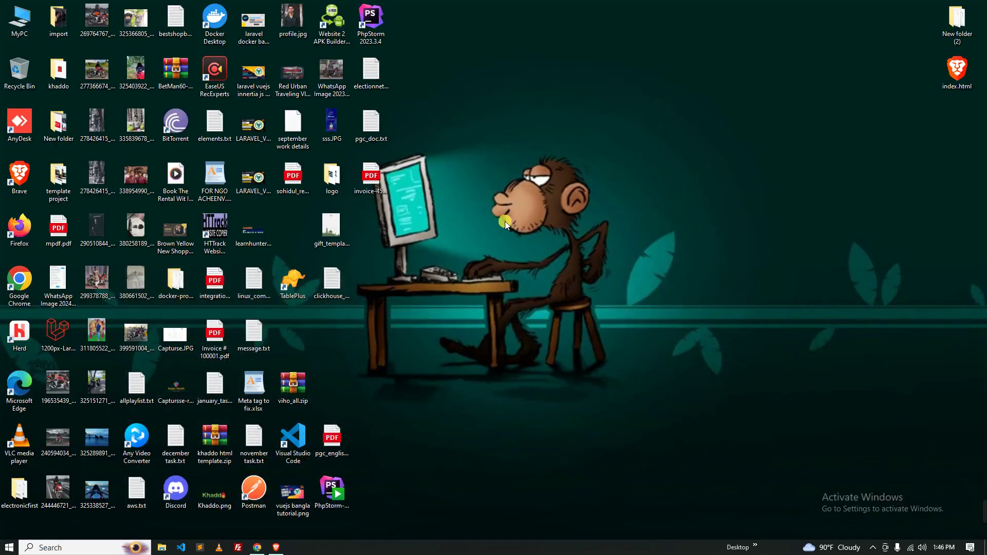
right_click(499, 132)
left_click(524, 165)
left_click(873, 547)
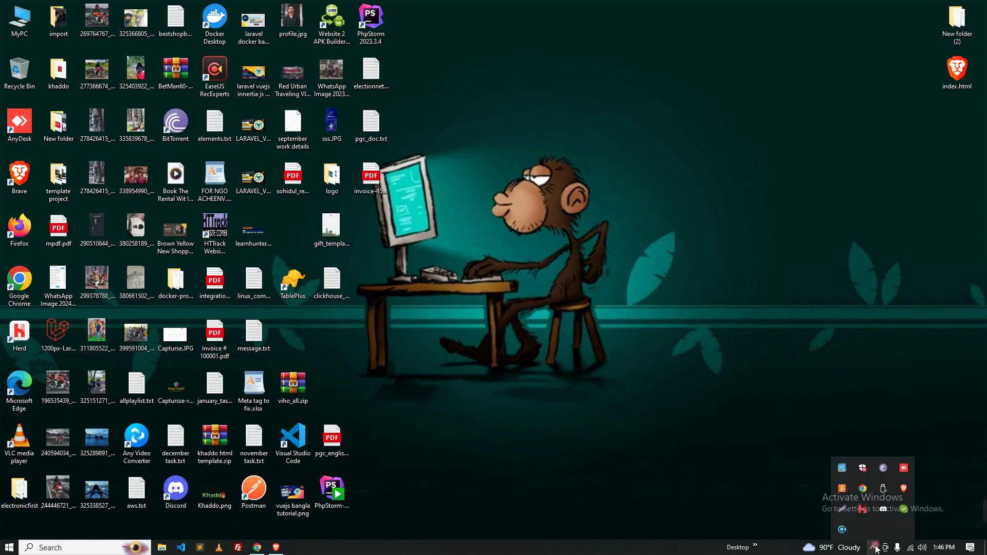
left_click(873, 547)
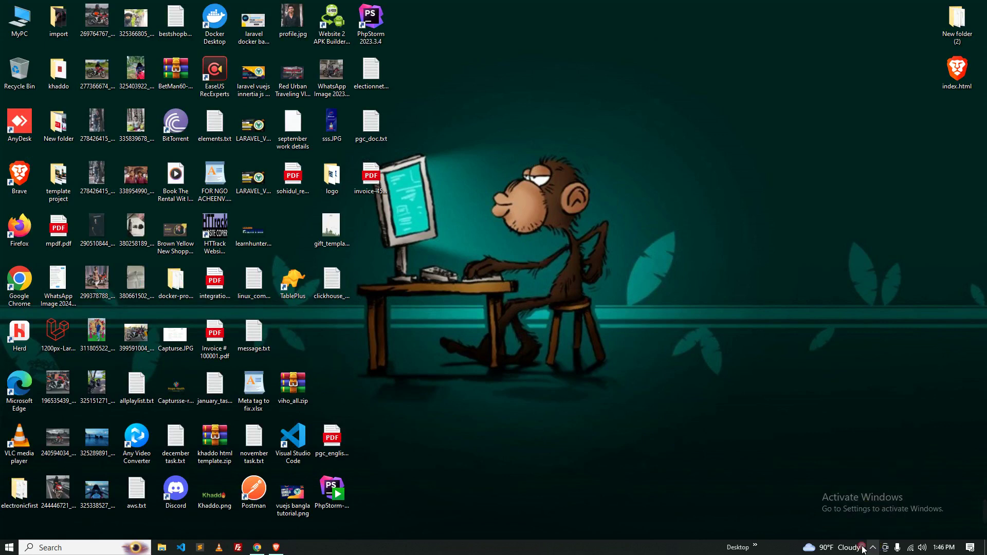
double_click(26, 355)
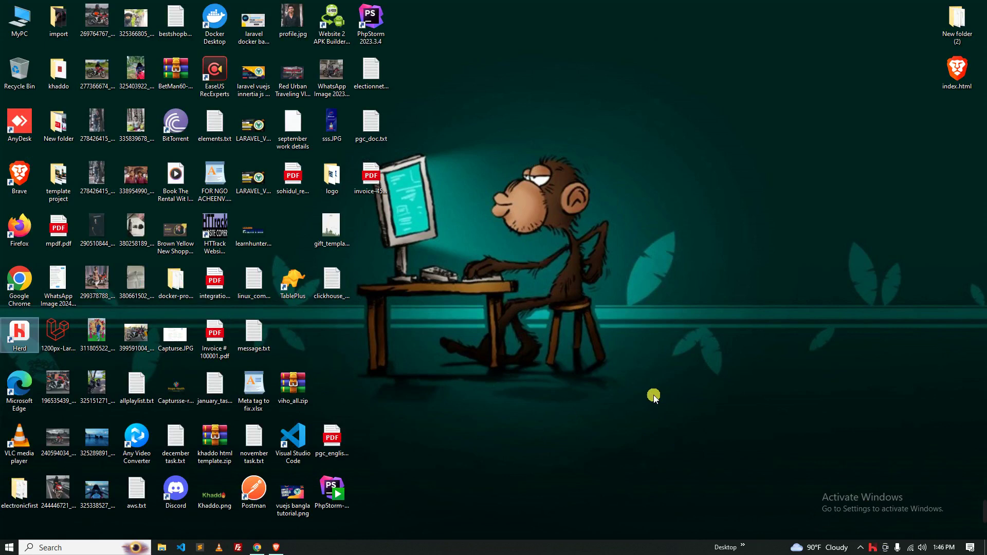
left_click(875, 548)
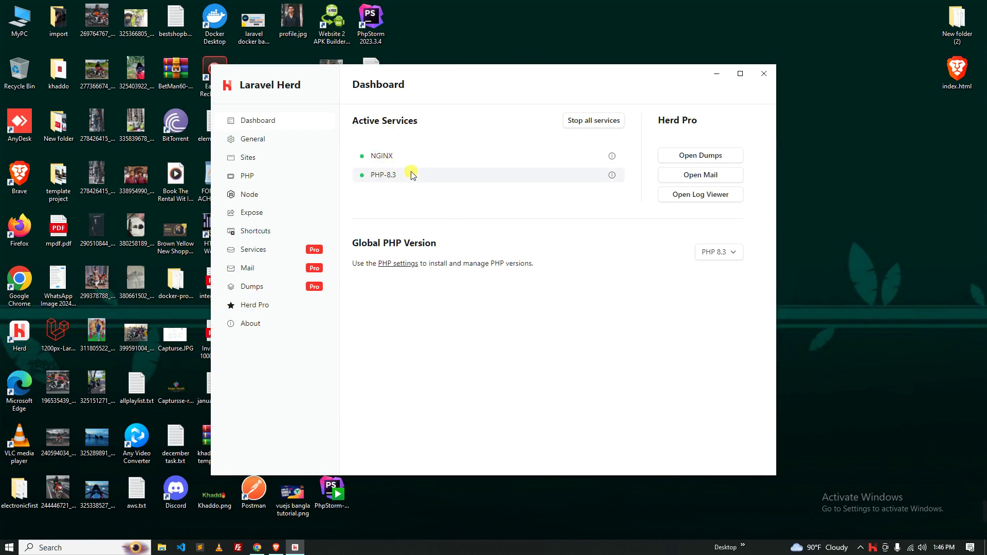
Step: Install PHP 8.1 in Herd and look over the remaining PHP settings
left_click(261, 178)
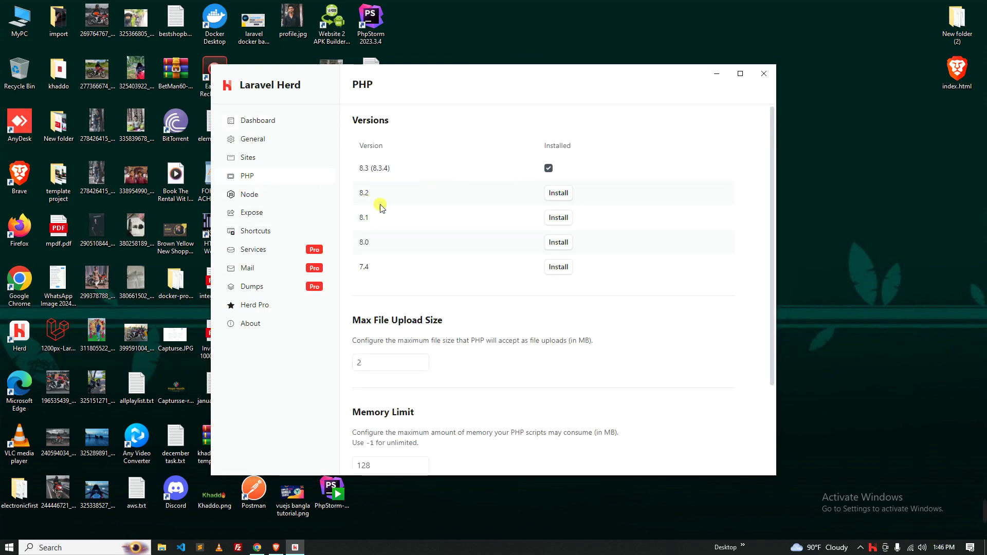
left_click(558, 217)
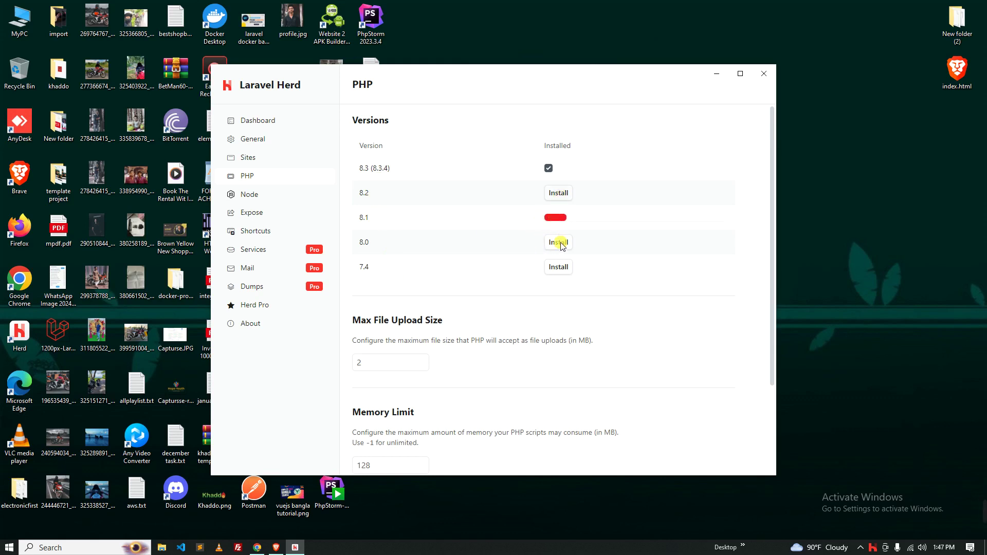
scroll(528, 270, "down", 1)
scroll(528, 268, "down", 1)
scroll(509, 263, "up", 1)
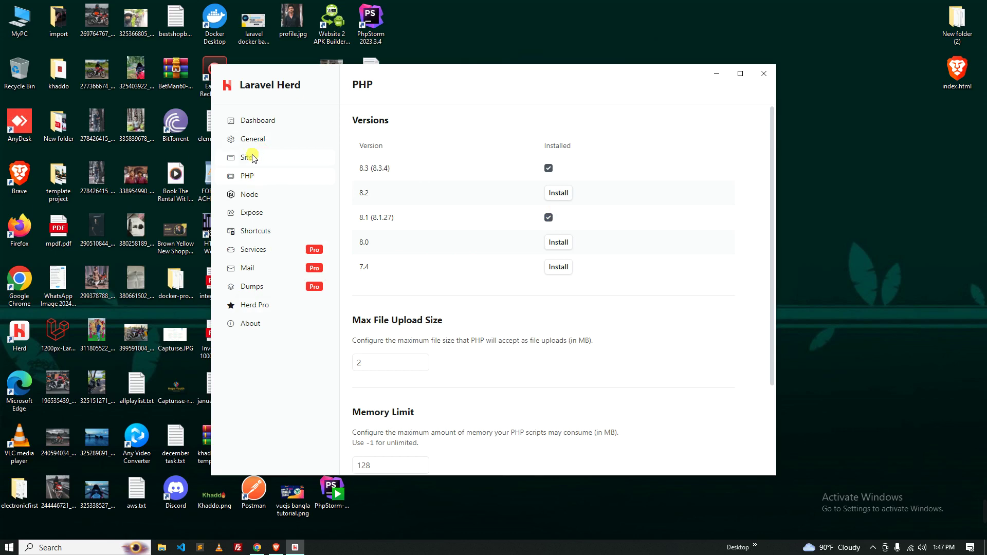
Step: Check the active services on the dashboard and view the Herd Pro mail page
left_click(257, 123)
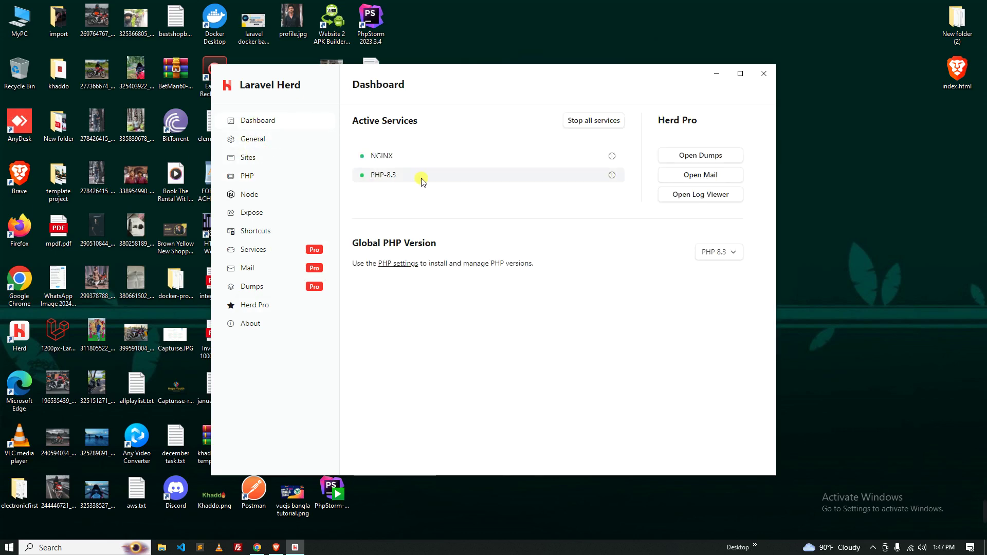
left_click(694, 176)
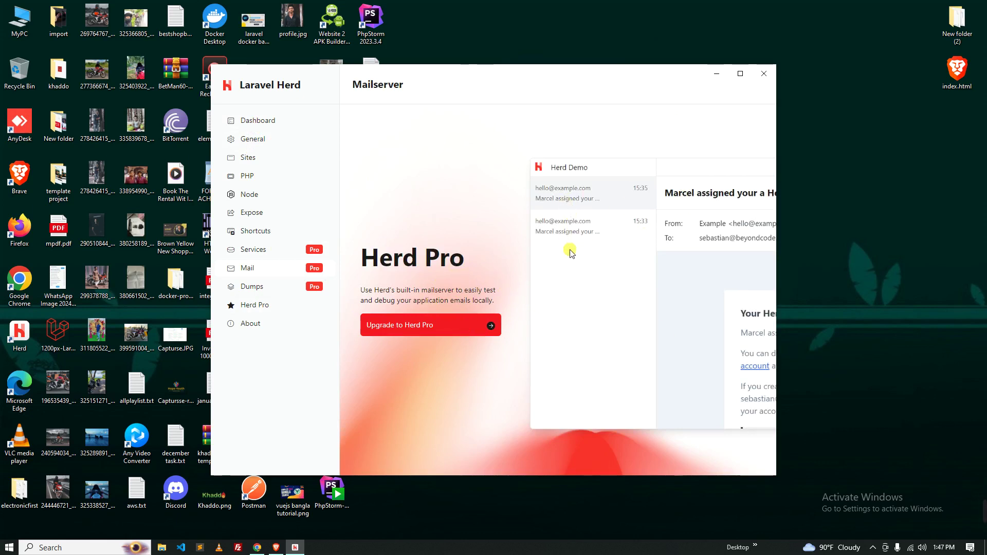
left_click(253, 118)
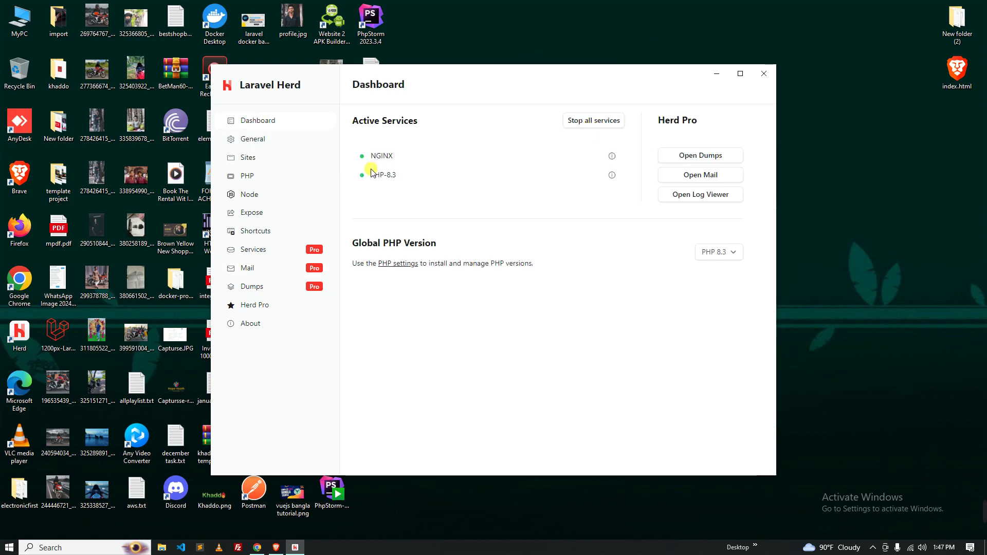
Step: Examine the General settings, including the folder chooser for adding a Herd path, without adding one
left_click(259, 143)
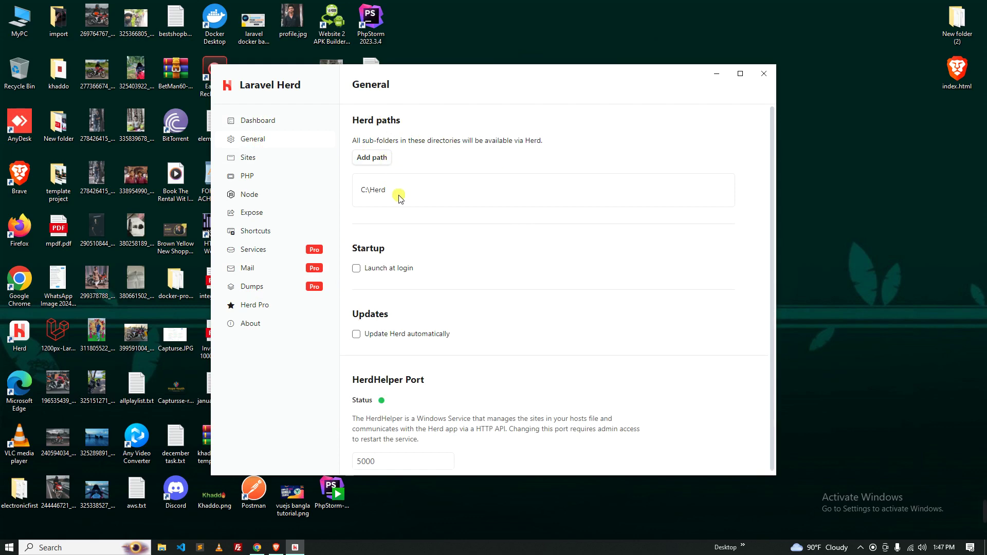
left_click(371, 159)
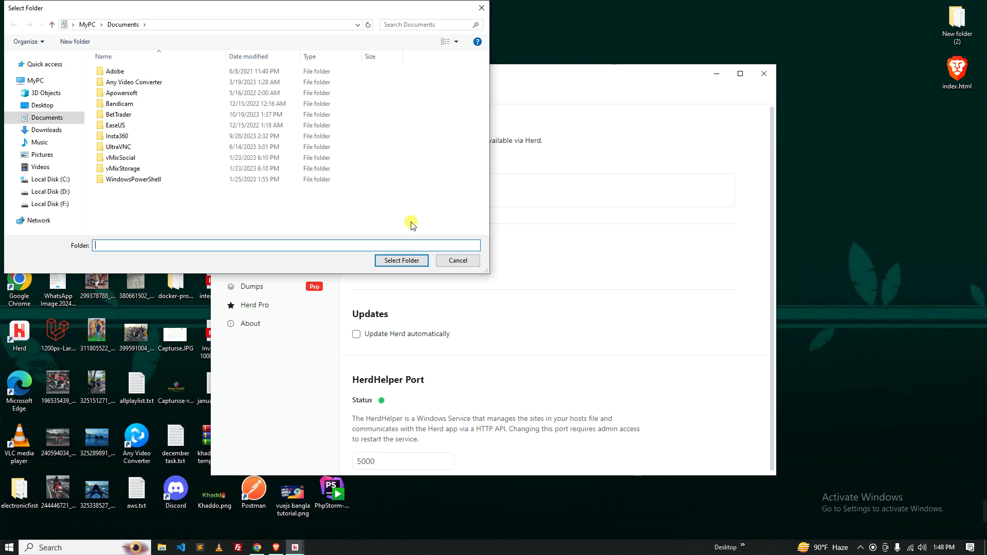
left_click(457, 260)
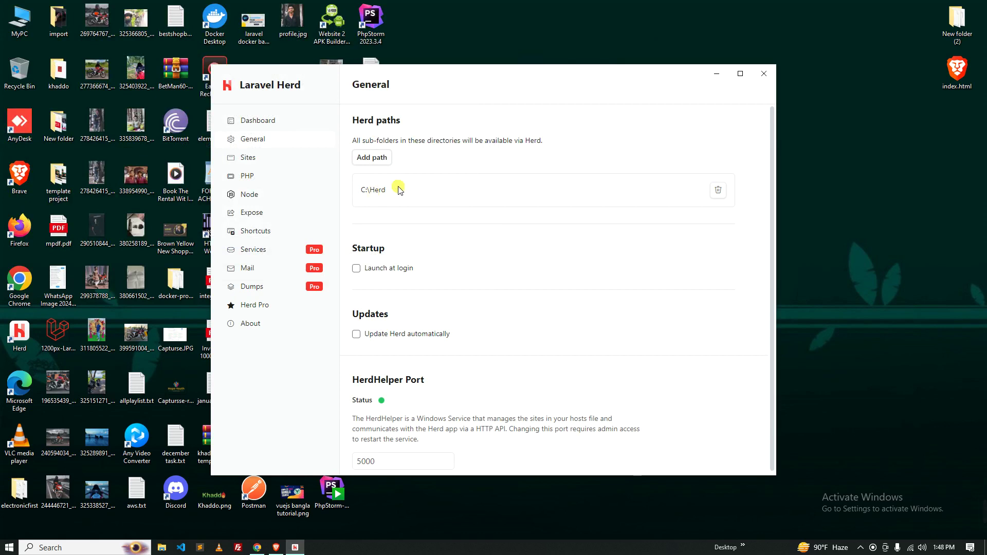
left_click(464, 245)
scroll(436, 259, "down", 1)
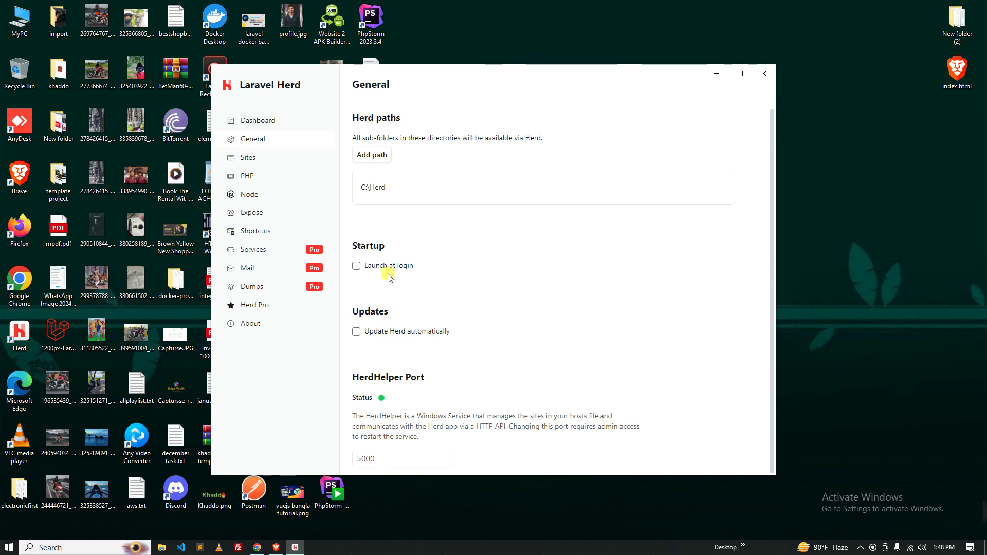
Step: Look through the Sites, PHP and Node pages, dismissing the JavaScript error dialog
left_click(257, 162)
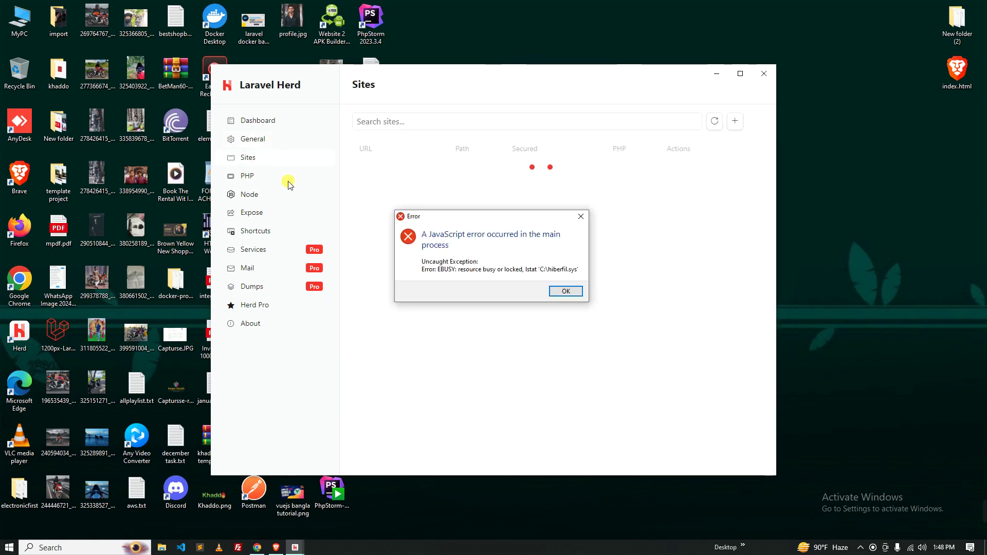
left_click(580, 225)
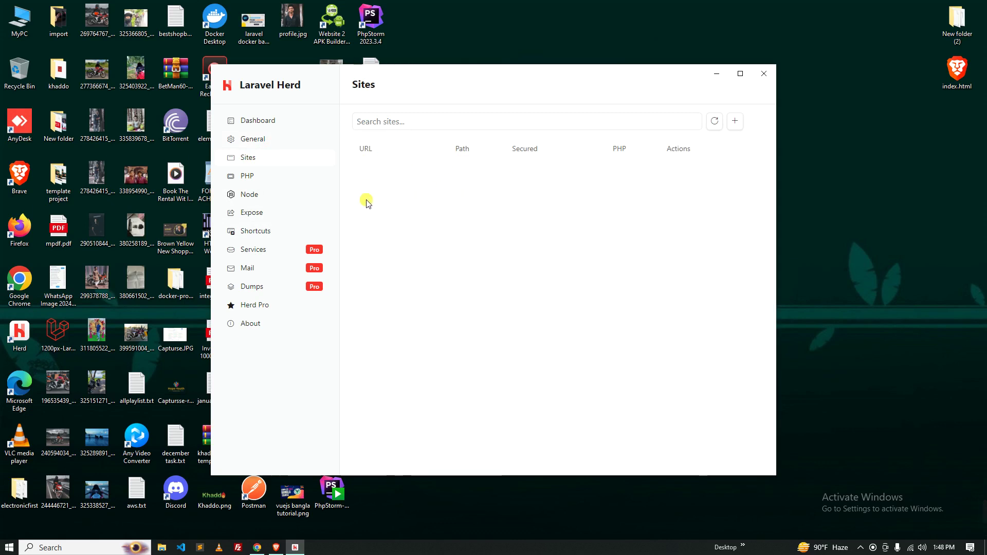
left_click(271, 180)
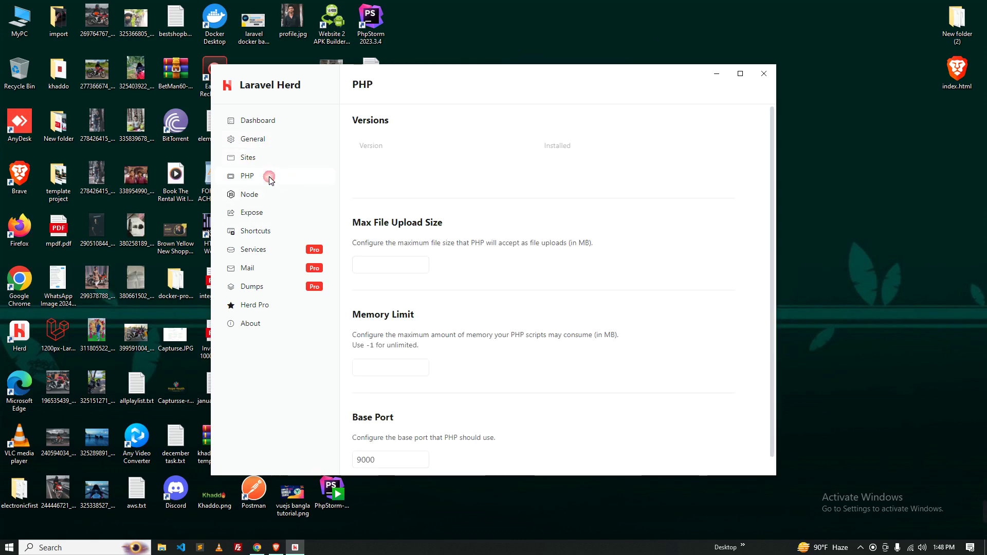
left_click(251, 200)
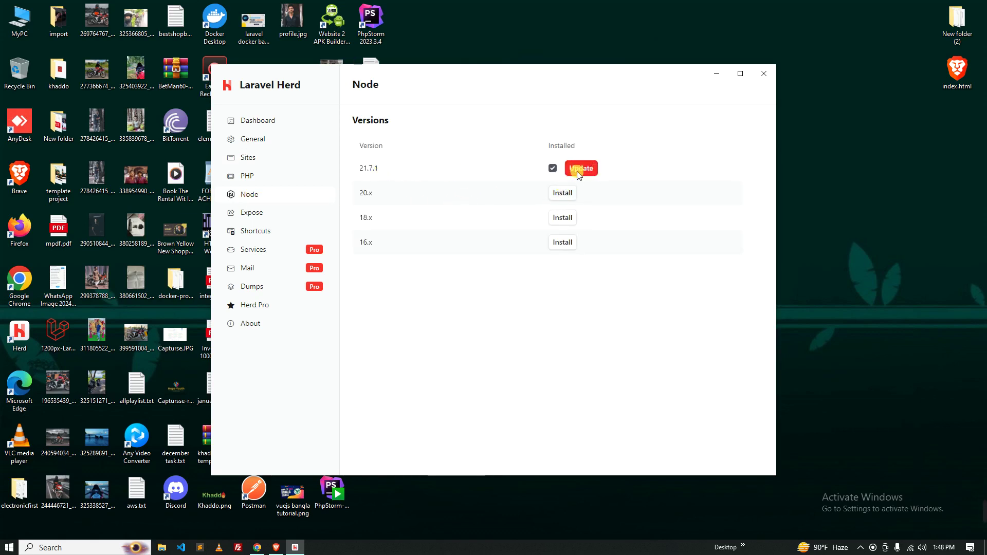
Step: Examine the Expose token page and Expose's online pricing plans in the browser, and return to Herd
left_click(261, 213)
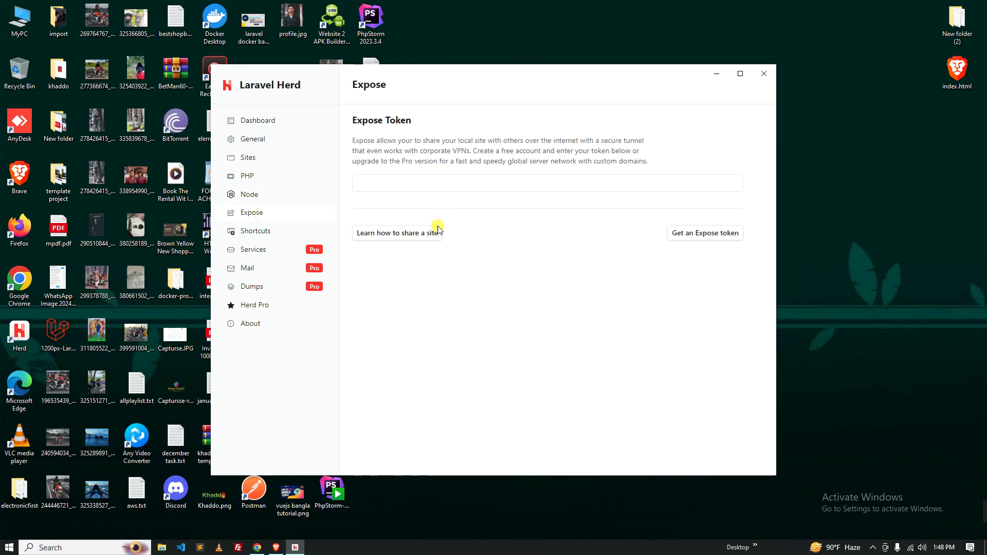
left_click(699, 234)
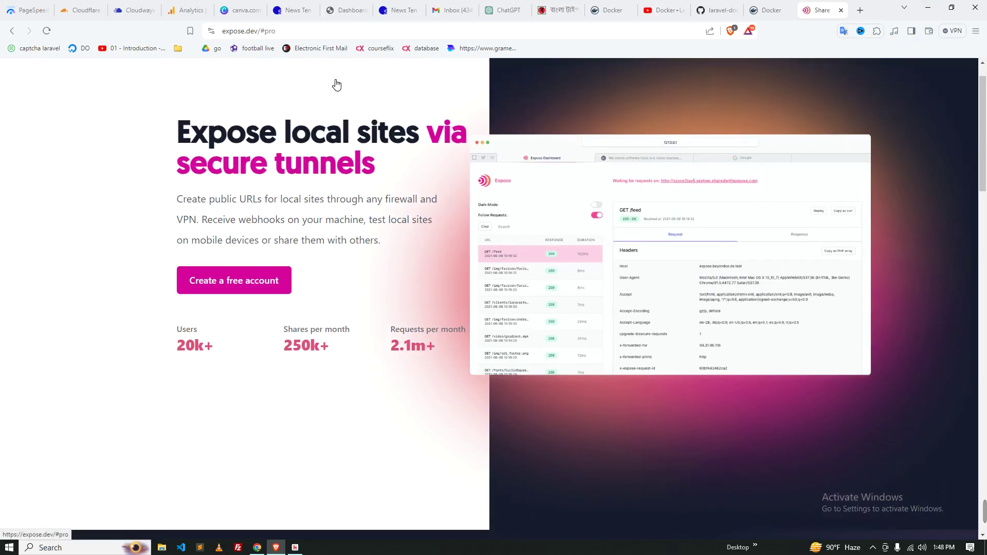
left_click(334, 82)
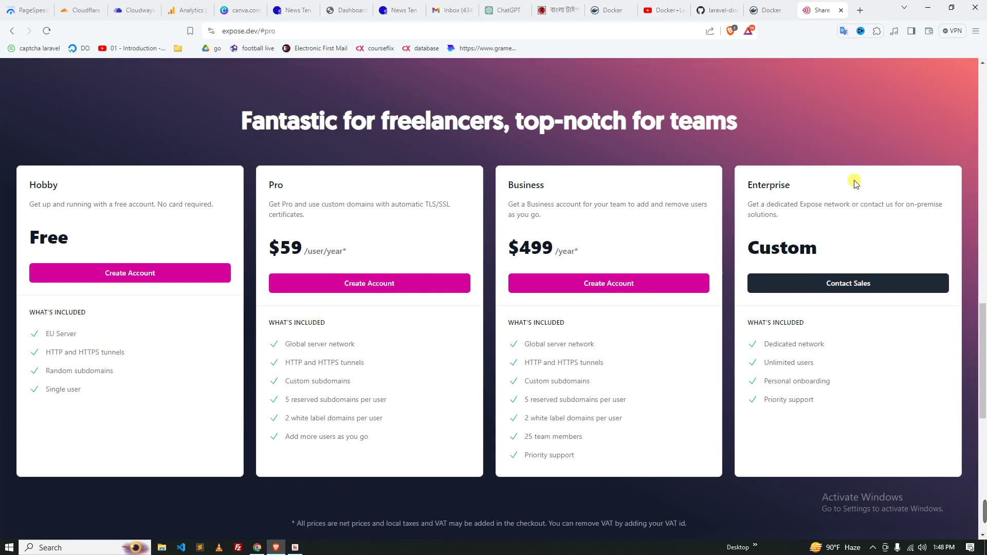
left_click(928, 8)
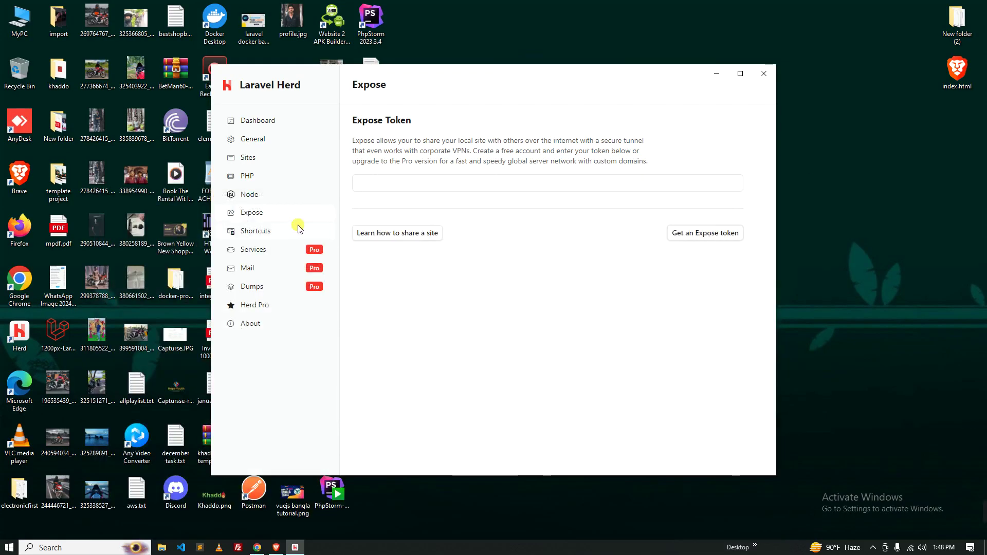
Step: Look through the Shortcuts and Services pages and the available Global PHP Version choices on the dashboard
left_click(258, 232)
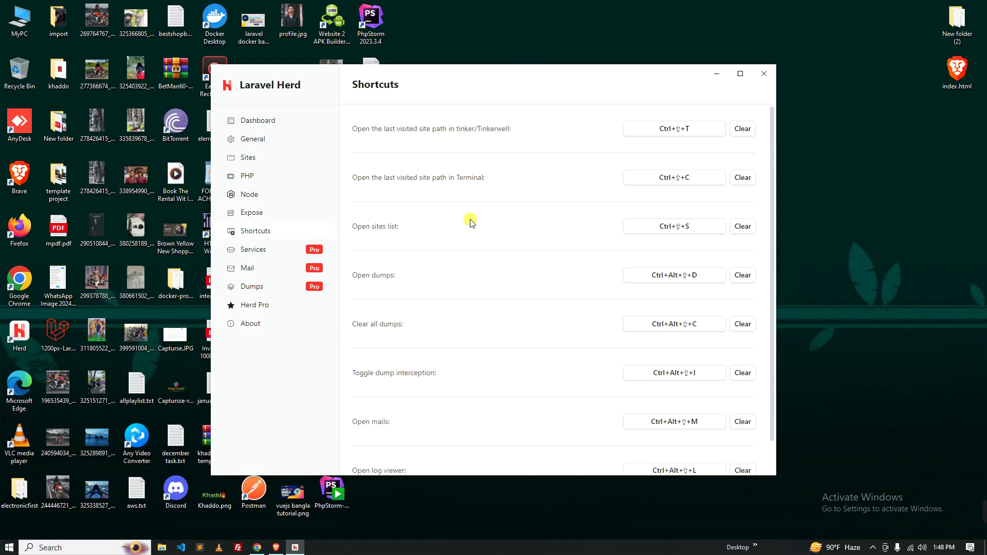
scroll(470, 221, "down", 1)
scroll(457, 219, "up", 1)
scroll(478, 298, "down", 1)
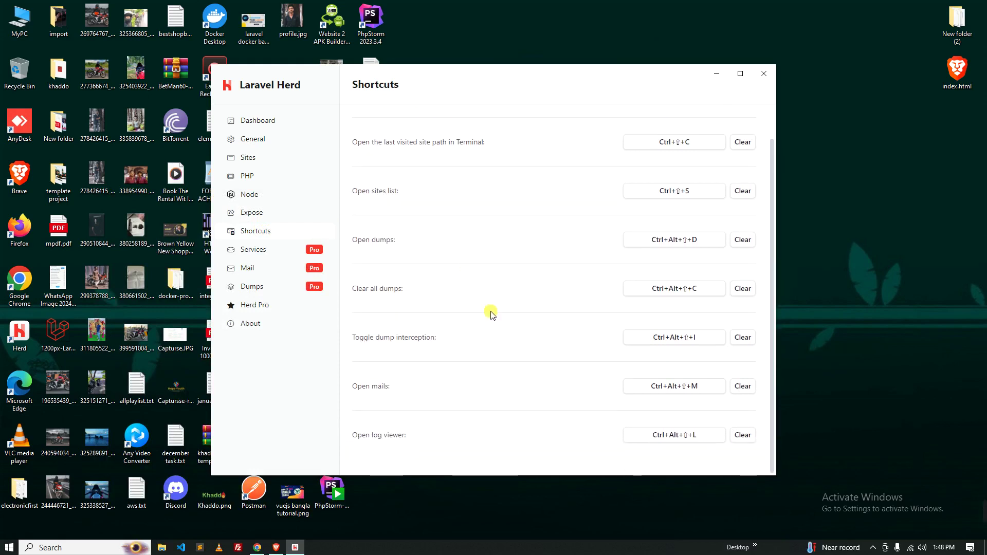
left_click(256, 251)
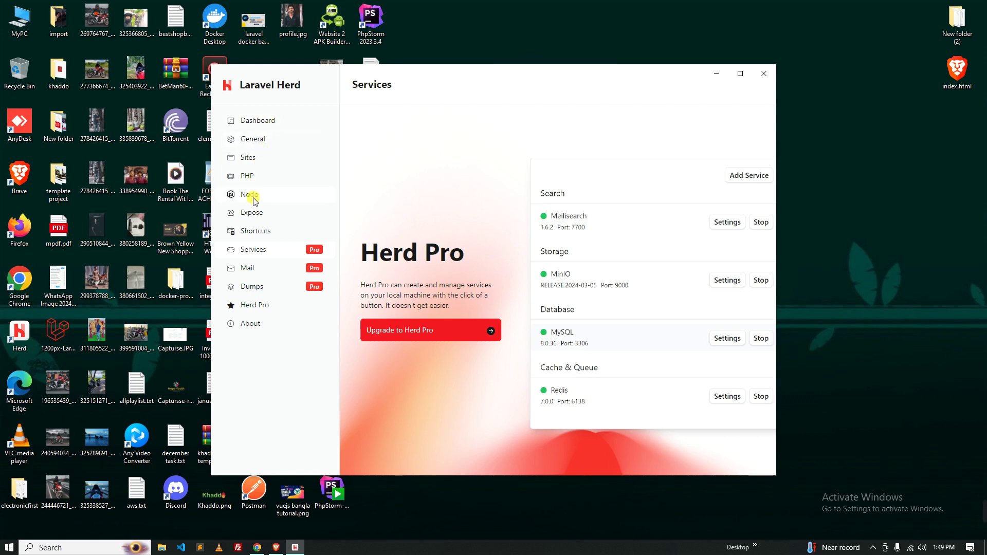
left_click(260, 129)
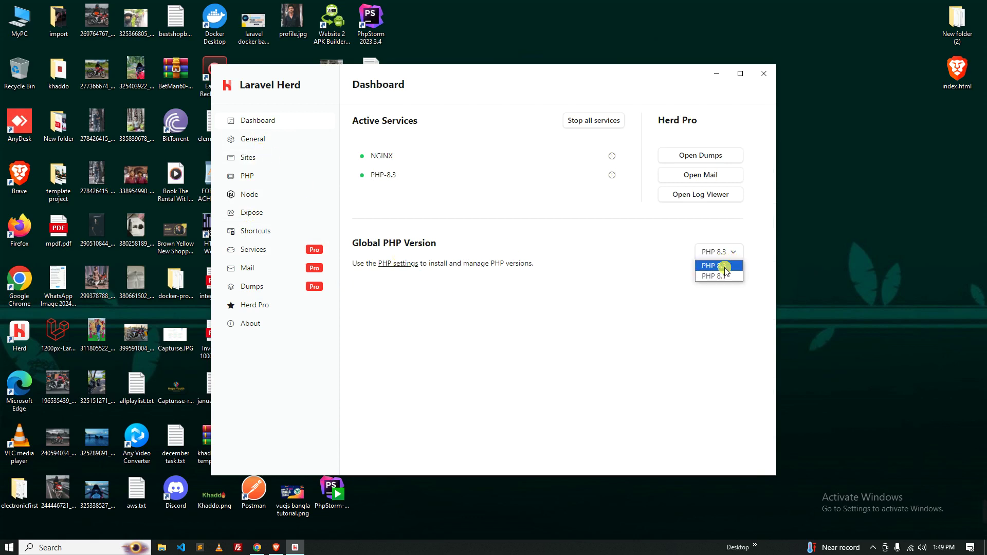
left_click(625, 265)
Step: Start creating a new site from the Sites page with the Laravel Breeze starter kit
left_click(247, 157)
left_click(735, 122)
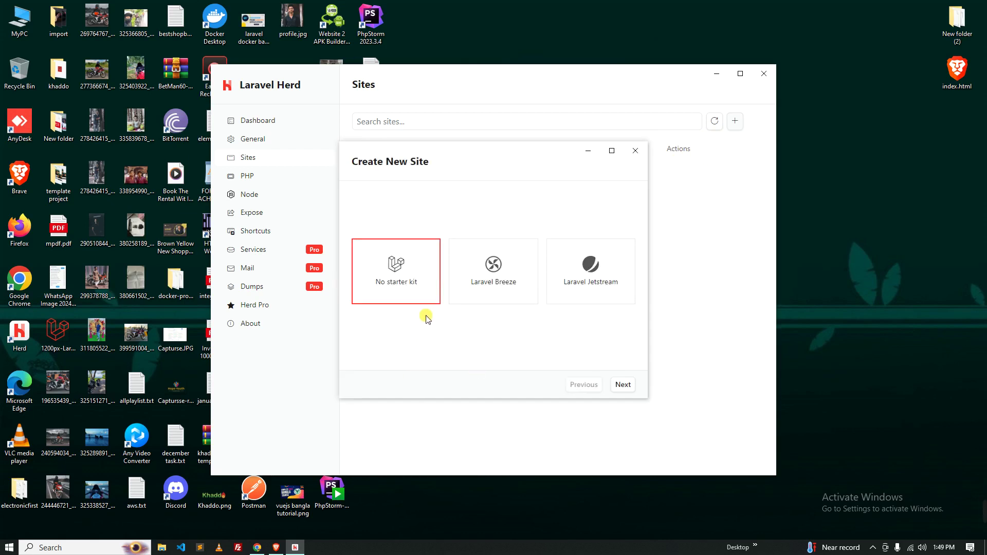
left_click(489, 287)
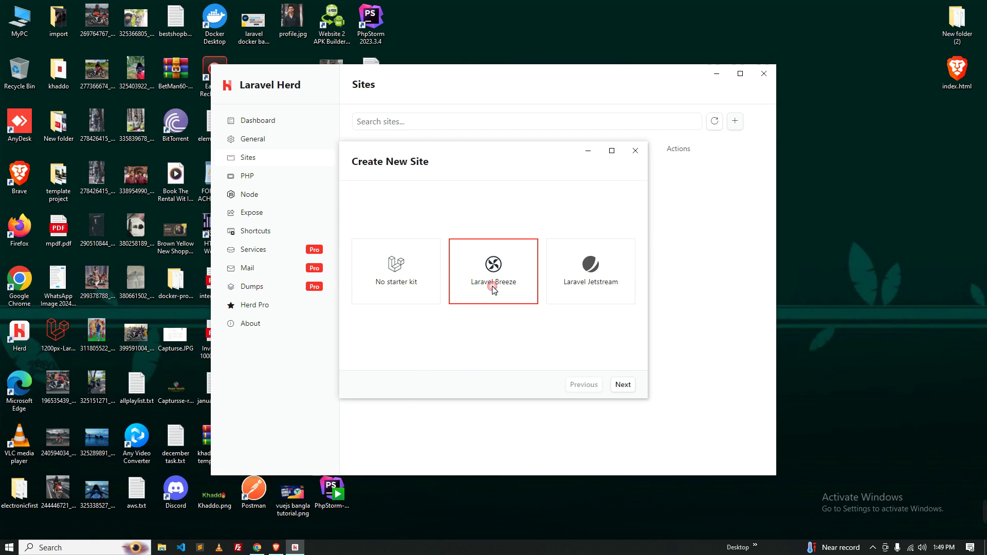
left_click(588, 287)
left_click(399, 294)
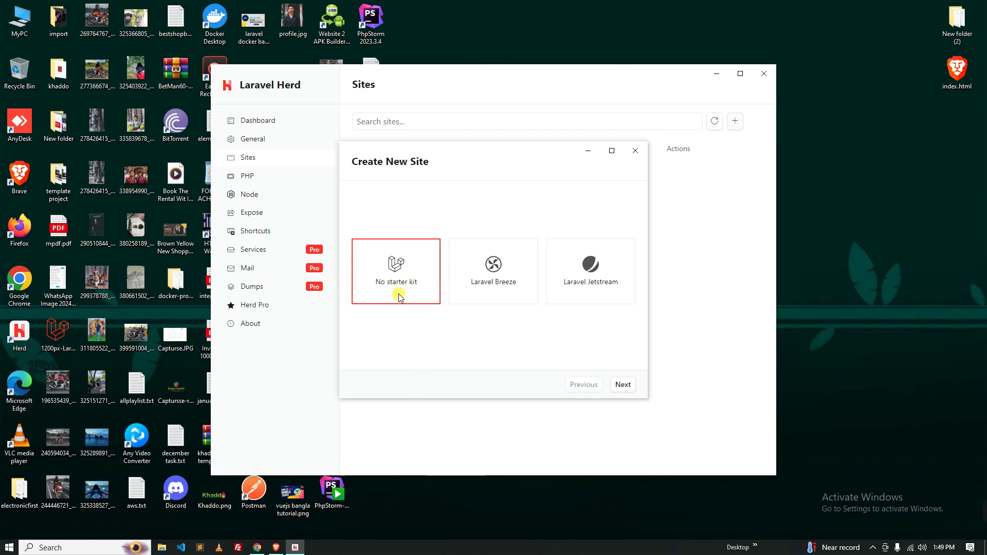
left_click(476, 291)
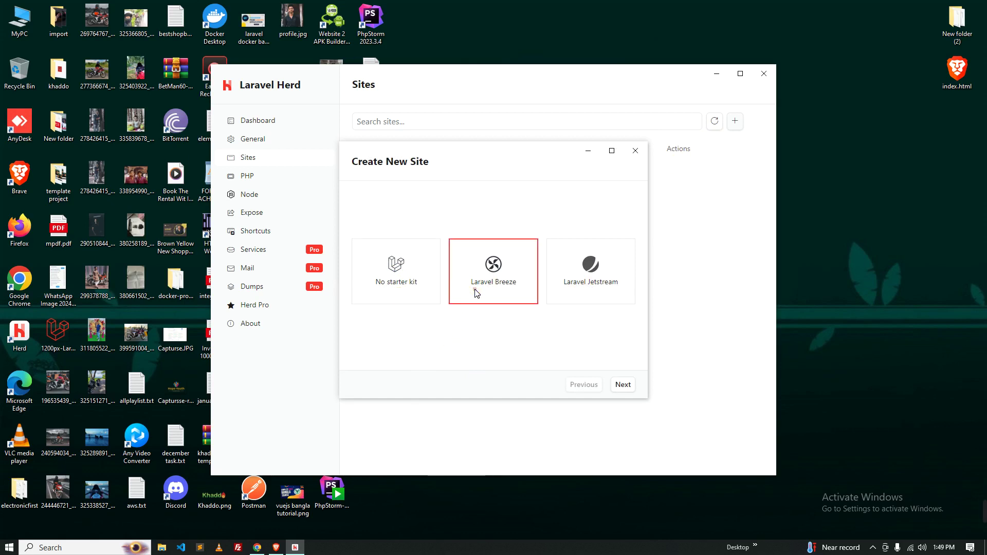
left_click(620, 384)
Step: Configure the new project as herd_example with the Blade stack, dark mode, PHPUnit testing and target location C:\Herd
left_click(472, 230)
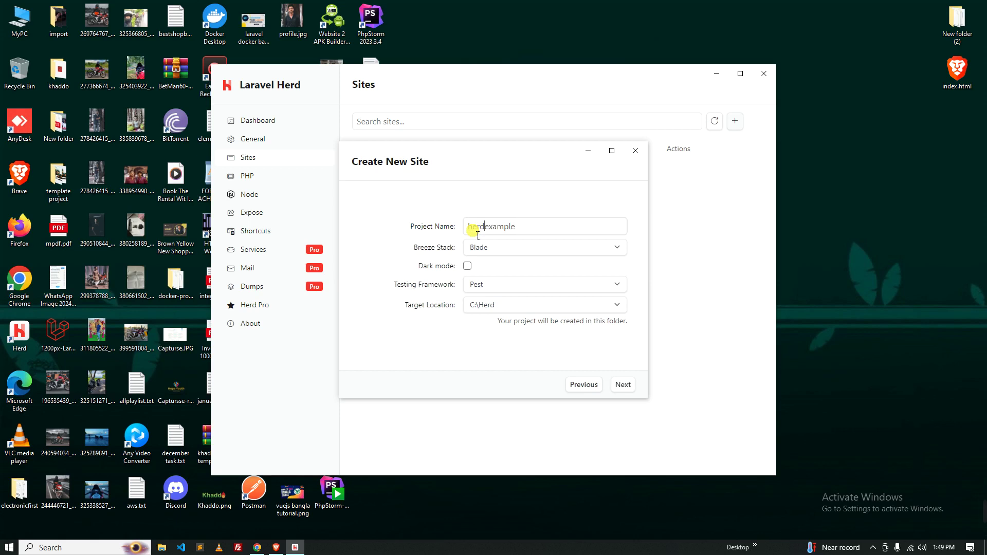
left_click(514, 249)
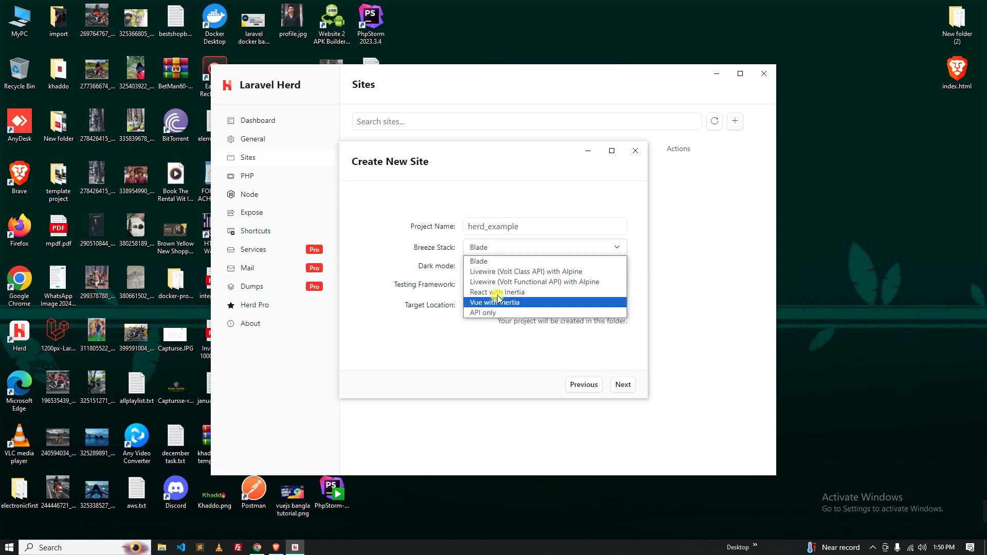
left_click(489, 265)
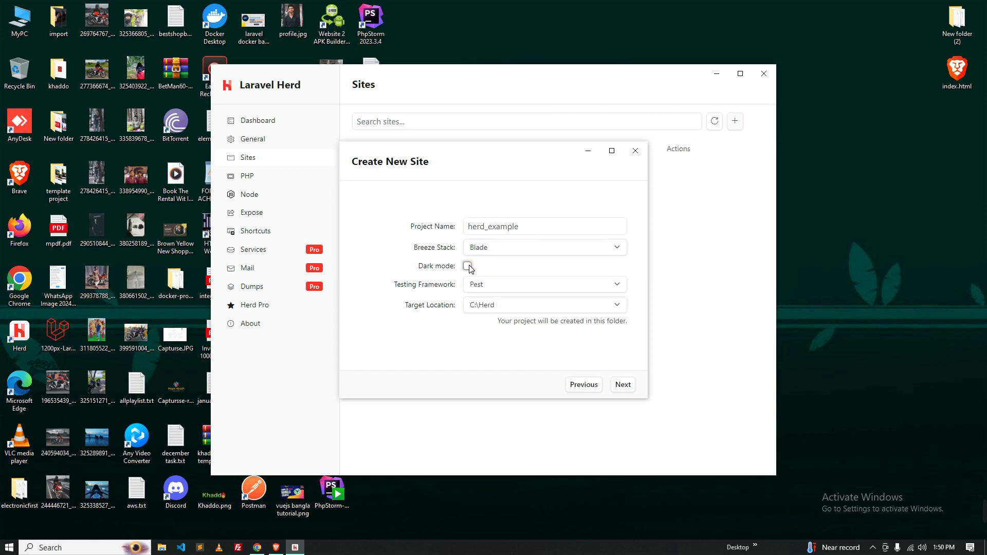
left_click(502, 283)
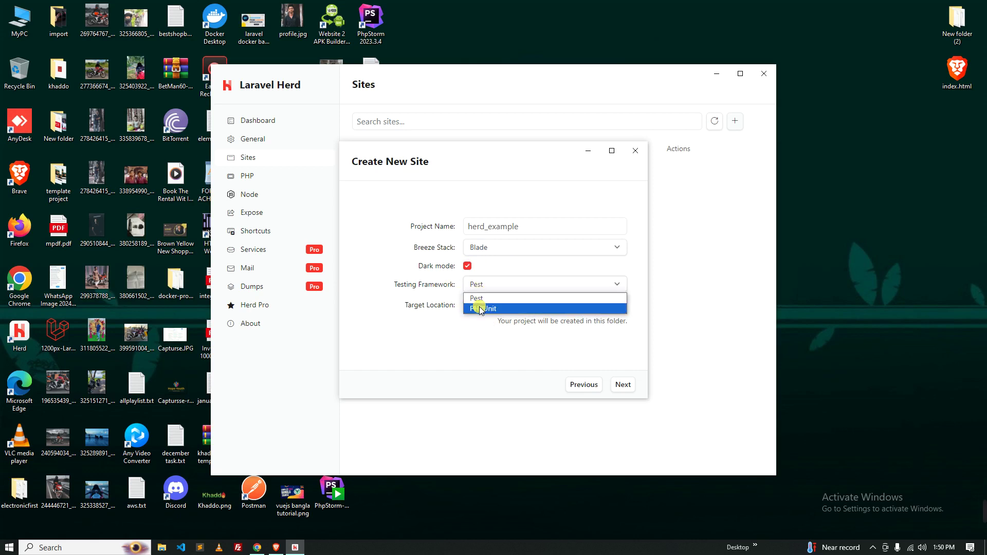
left_click(483, 308)
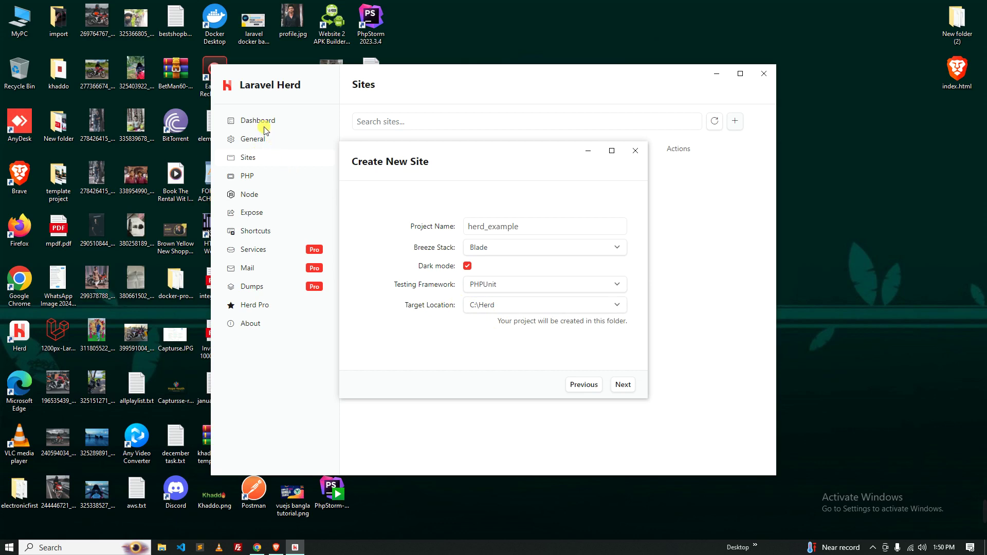
left_click(522, 305)
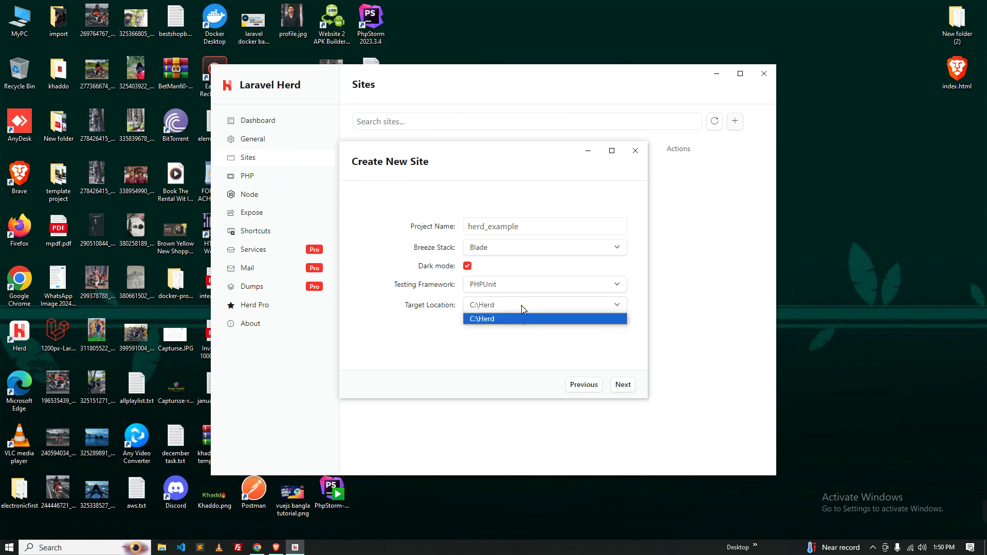
left_click(523, 309)
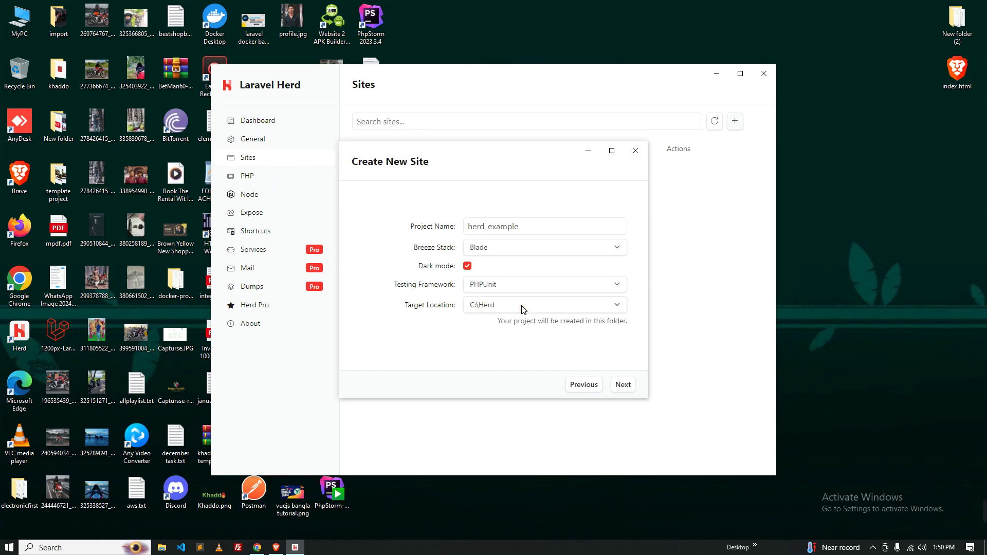
Step: Create the project, dismissing the JavaScript error dialog, and follow the installation log until creation finishes
left_click(623, 385)
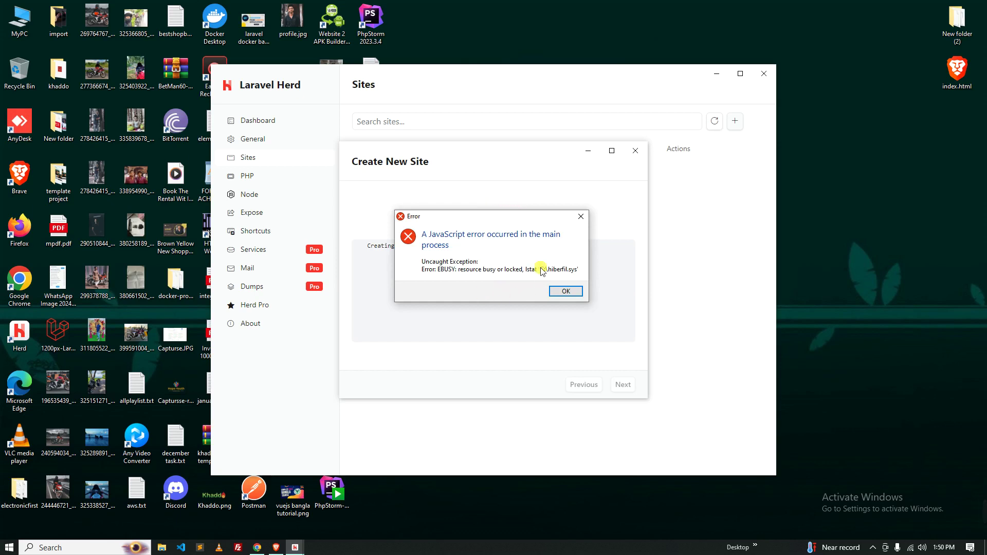
left_click(565, 291)
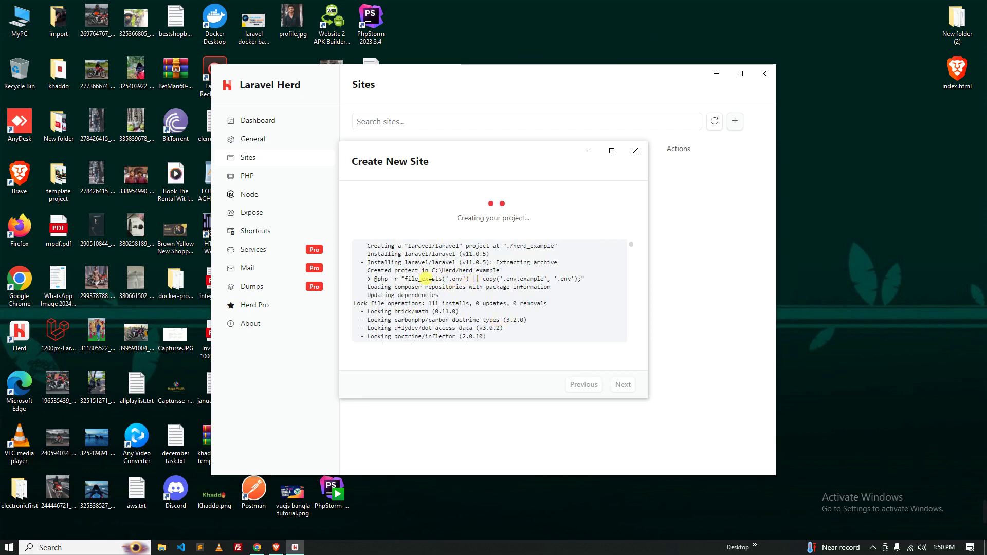
scroll(400, 276, "down", 8)
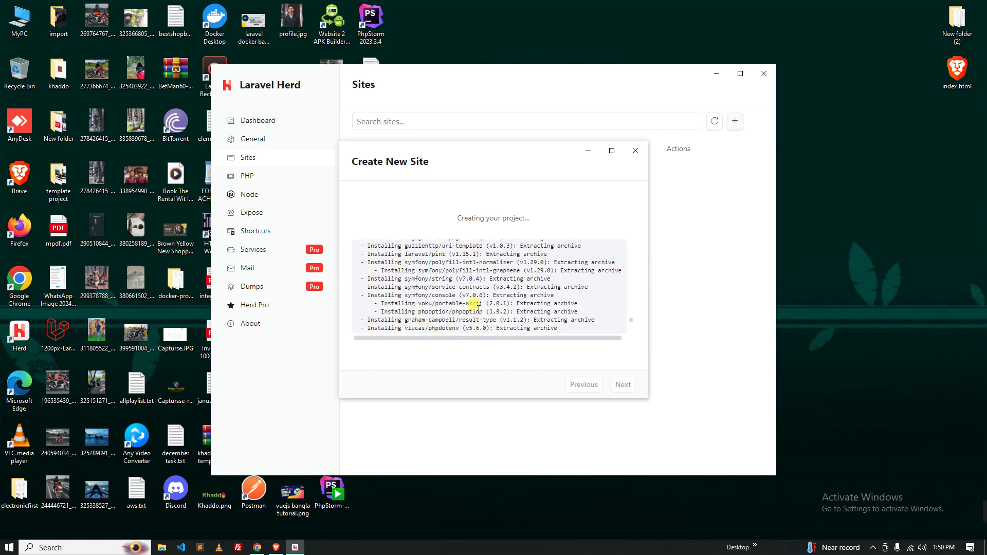
scroll(448, 308, "up", 15)
scroll(450, 301, "down", 15)
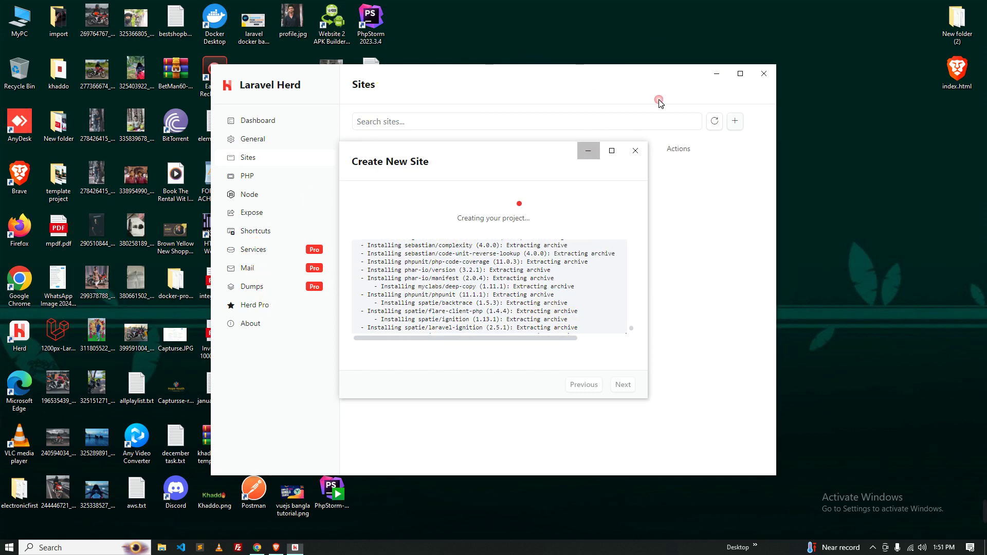
left_click(587, 149)
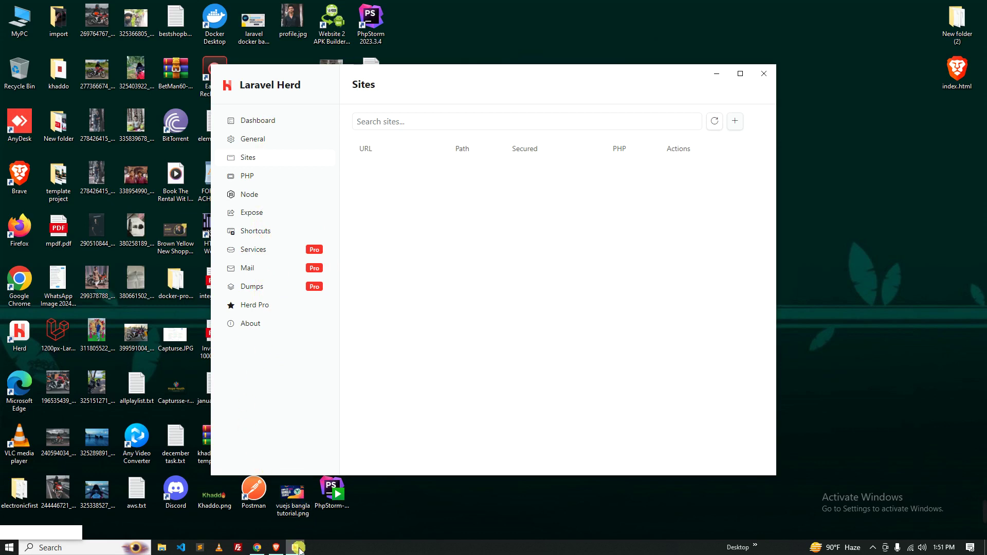
left_click(296, 547)
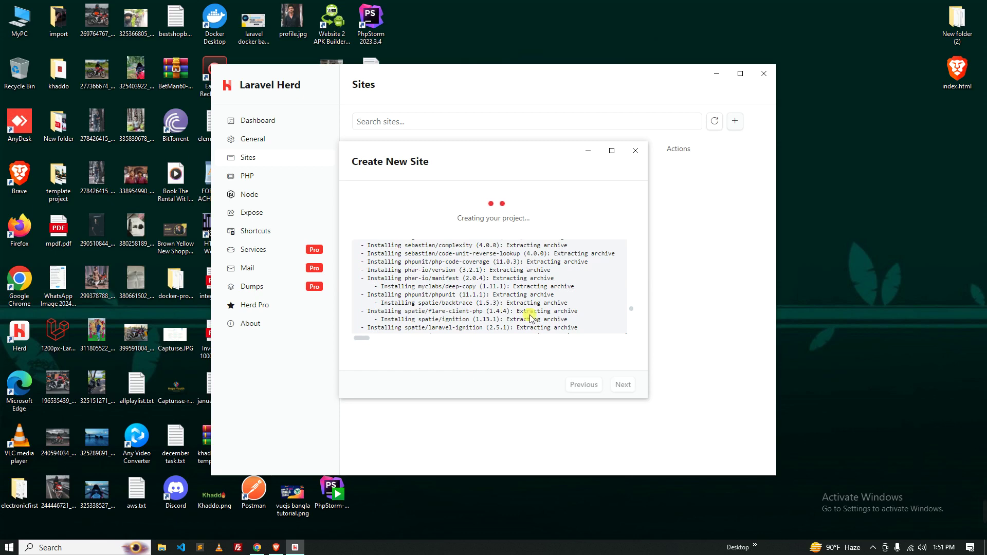
mouse_move(982, 509)
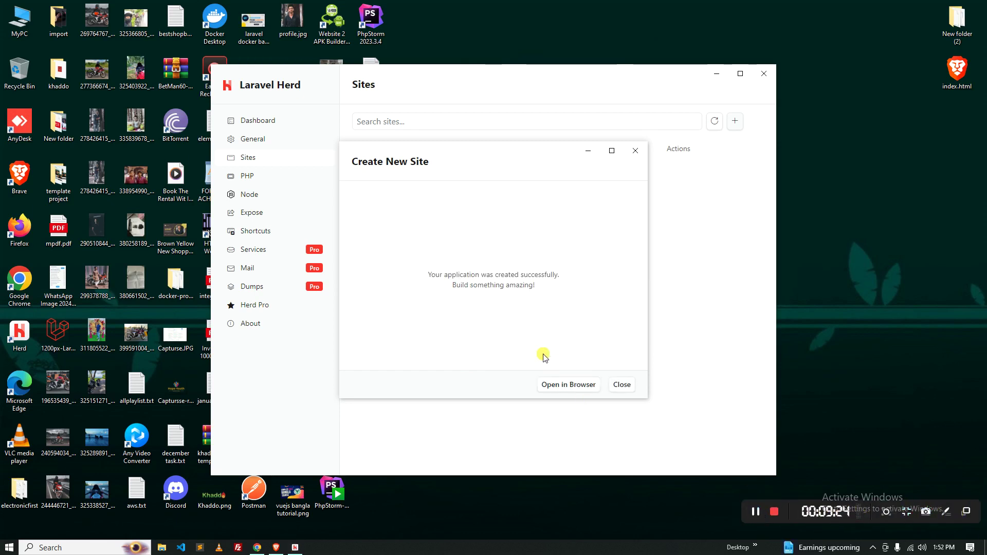
Step: Try to open the new herd_example.test site in the browser, and close the Create New Site wizard
left_click(563, 387)
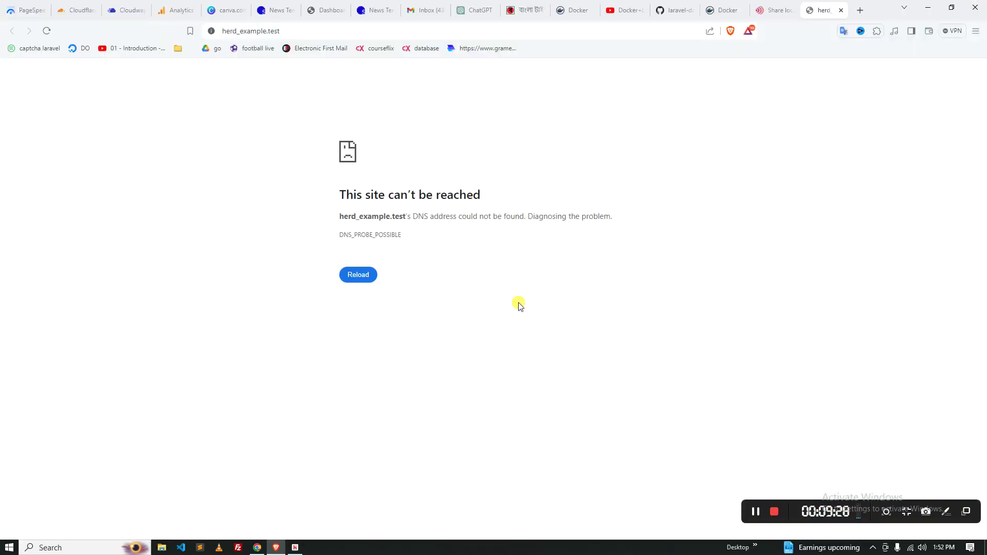
left_click(928, 7)
left_click(622, 385)
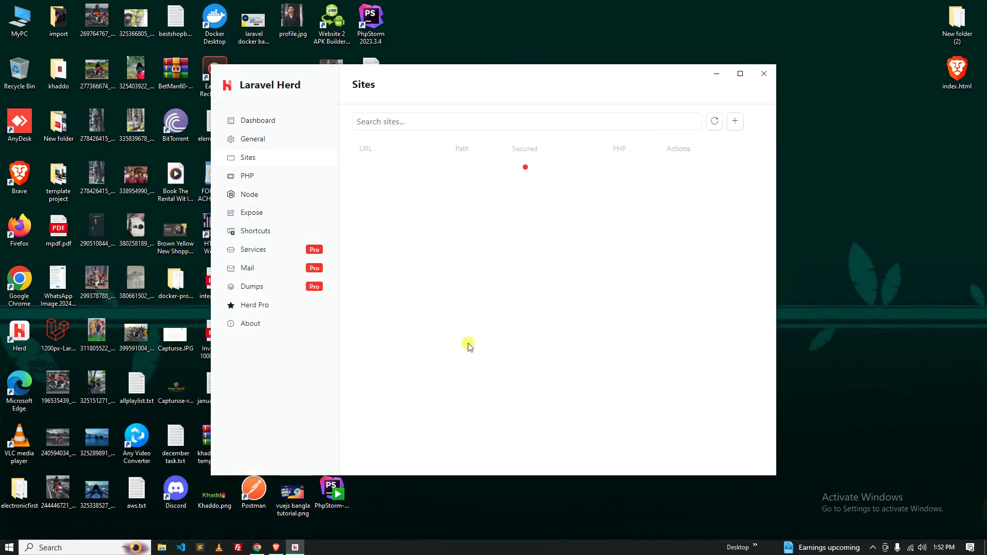
left_click(277, 549)
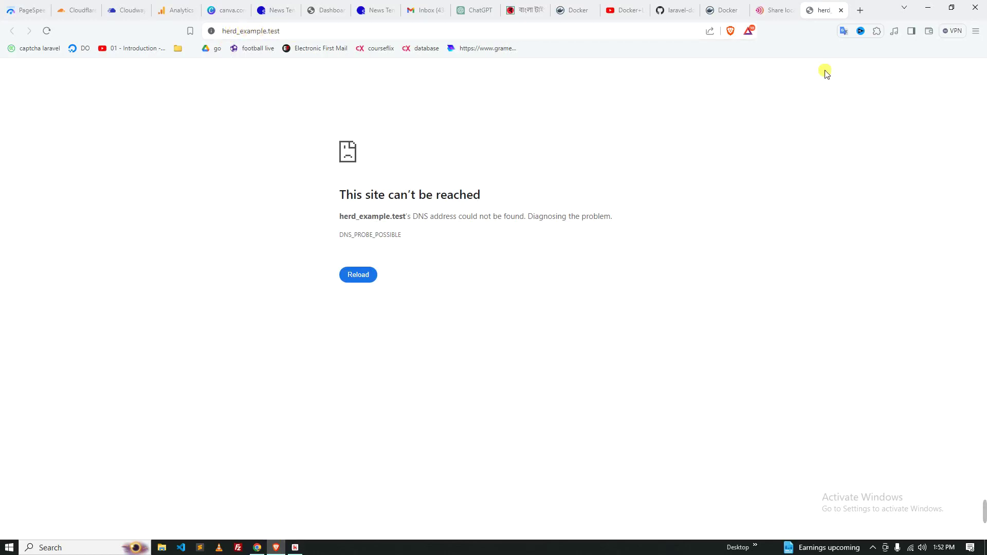
left_click(928, 7)
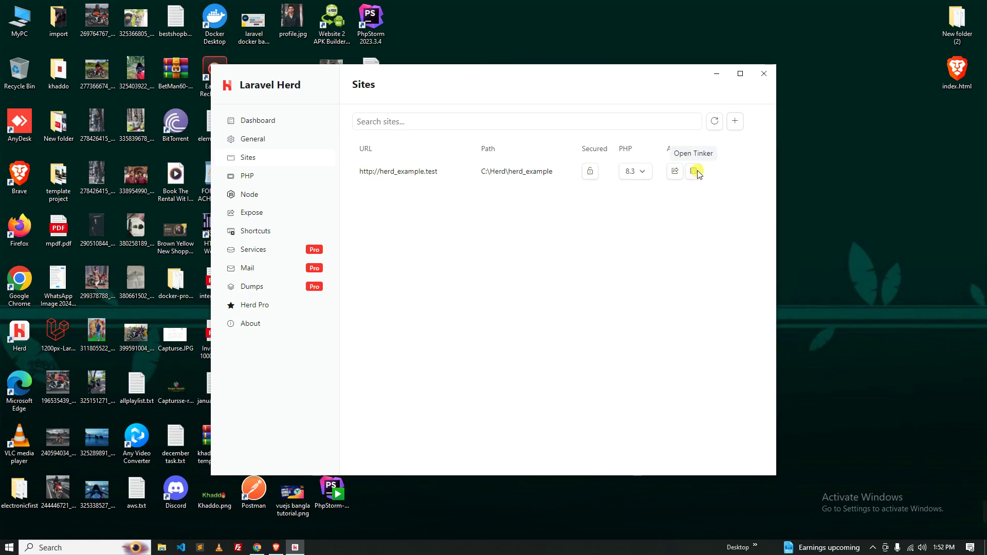
Step: Open herd_example.test in the browser from the Sites list, and secure the site with HTTPS
left_click(675, 171)
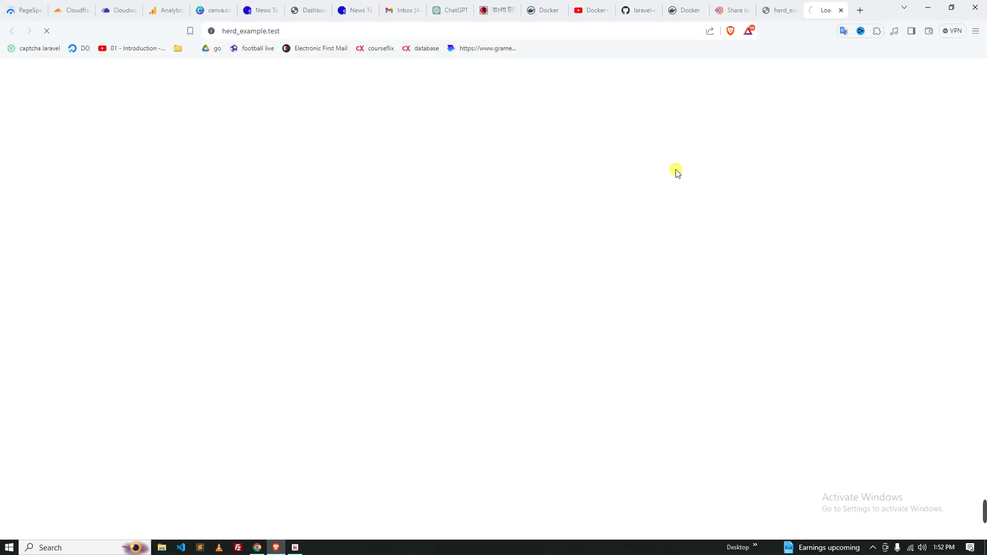
left_click(928, 8)
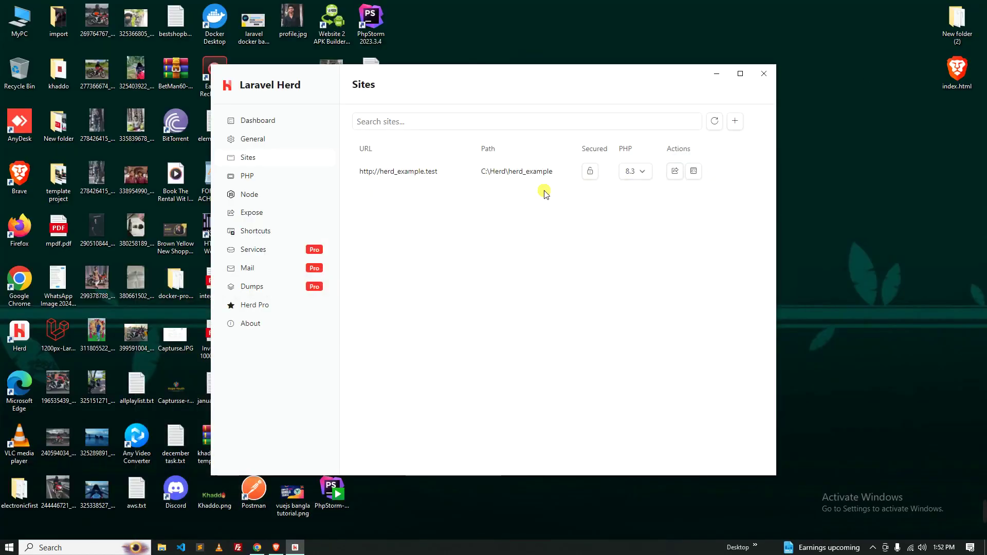
left_click(592, 172)
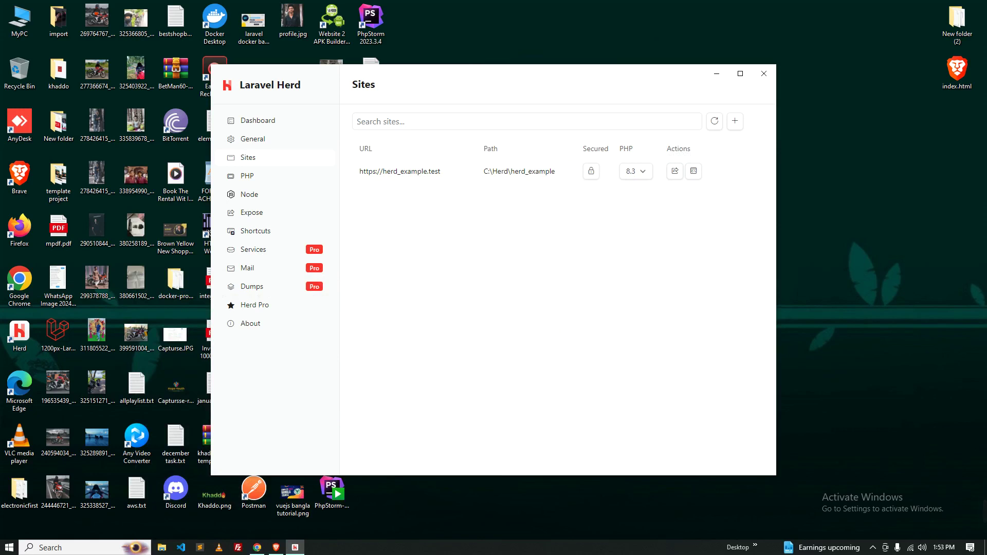
Step: Switch to File Explorer and open the project folder C:\Herd\herd_example
left_click(161, 547)
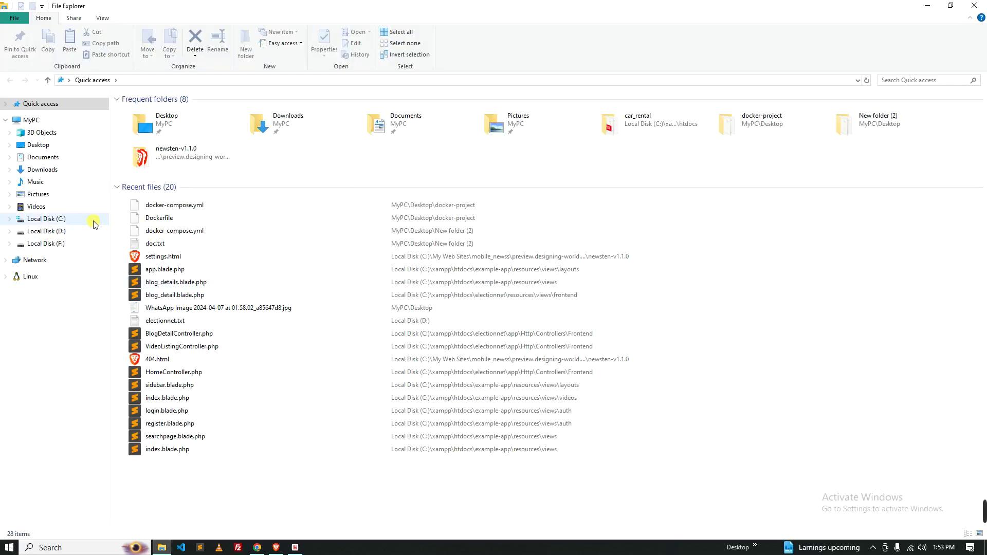
left_click(71, 219)
double_click(130, 121)
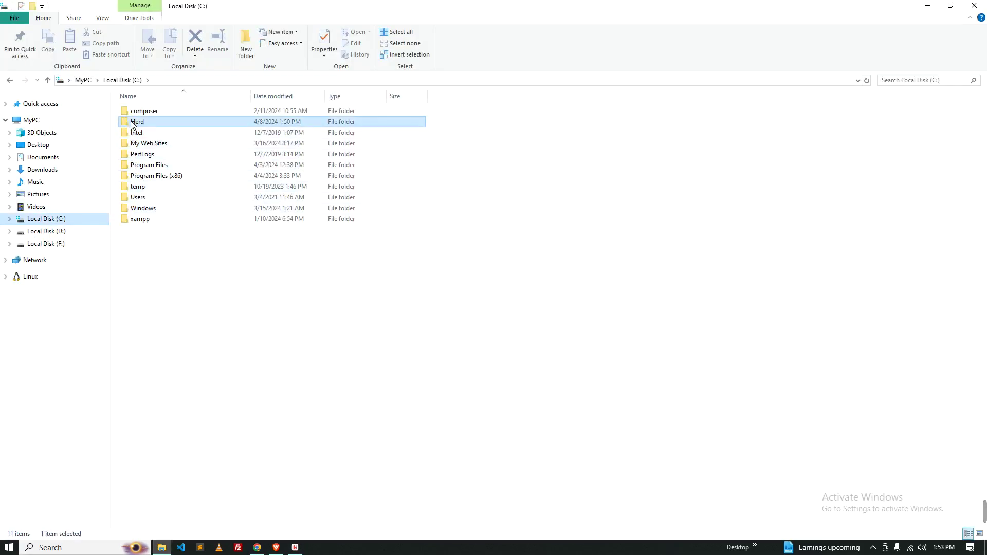
left_click(128, 114)
double_click(129, 118)
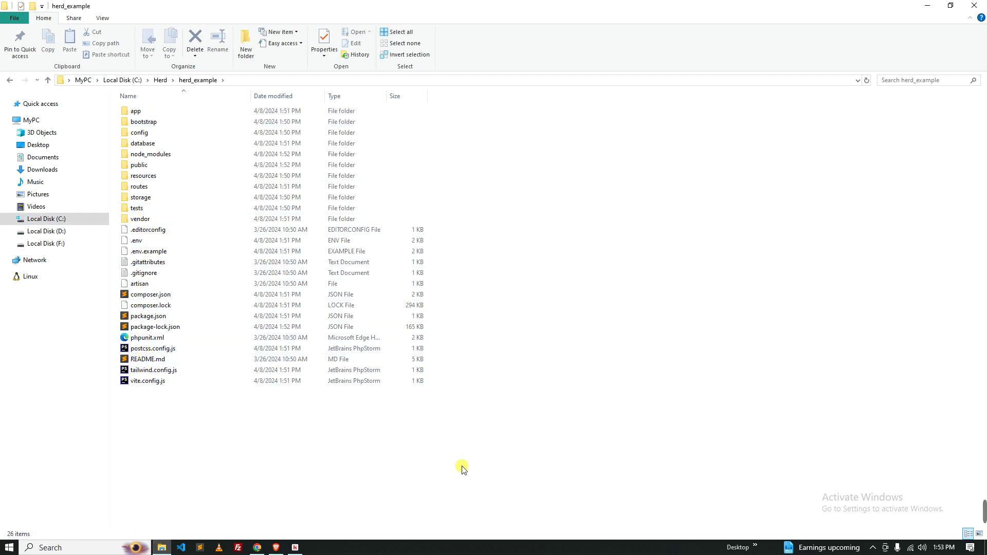
Step: Open a Git Bash terminal in the herd_example folder and begin entering a command
right_click(499, 463)
left_click(536, 401)
left_click_drag(406, 182, 460, 202)
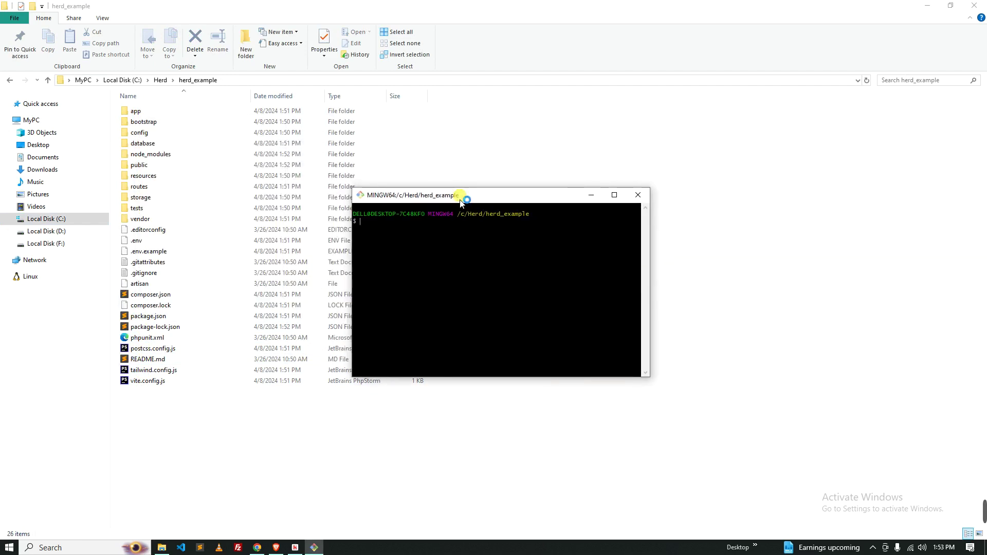
type("n")
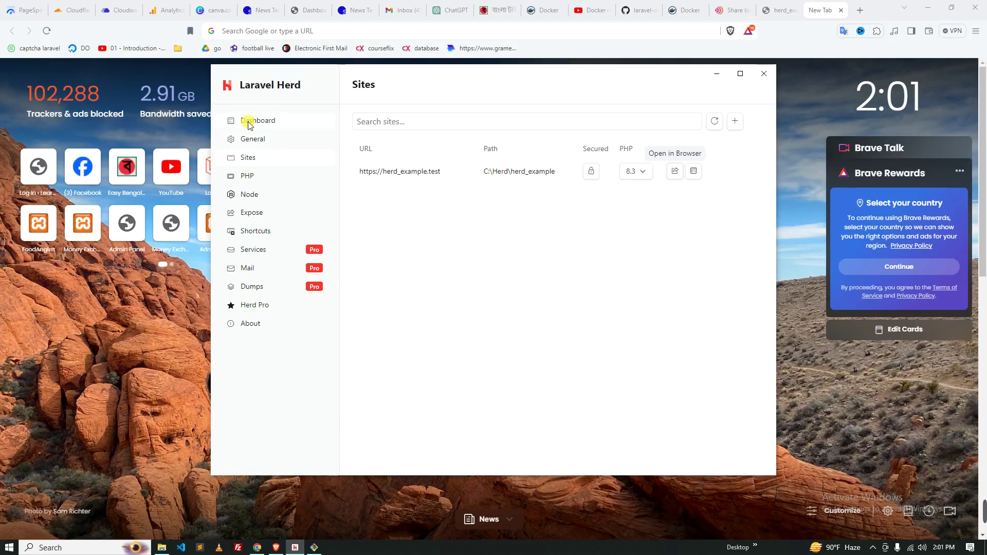
Step: View the active services on Herd's dashboard
left_click(248, 121)
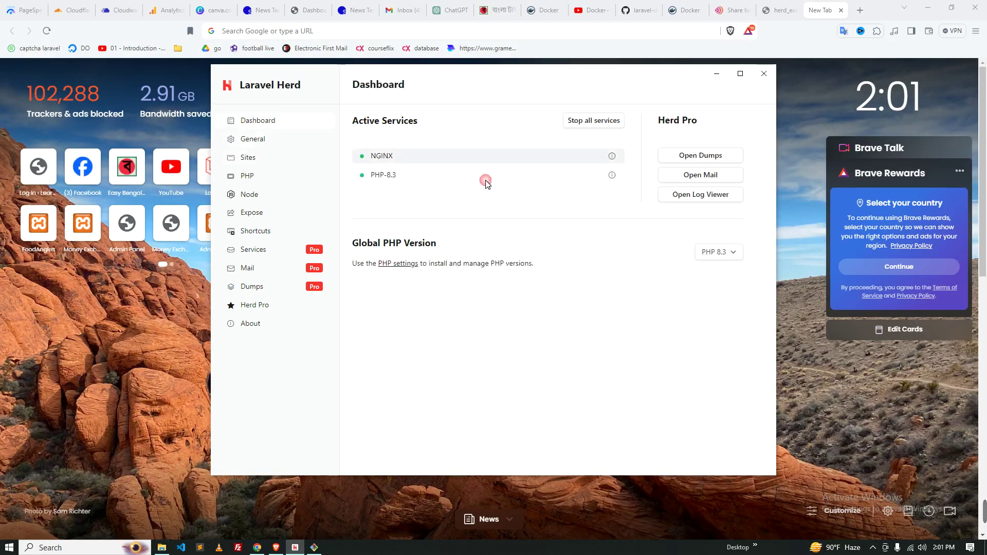
Step: Switch to the browser and reload the herd_example.test site
left_click(591, 126)
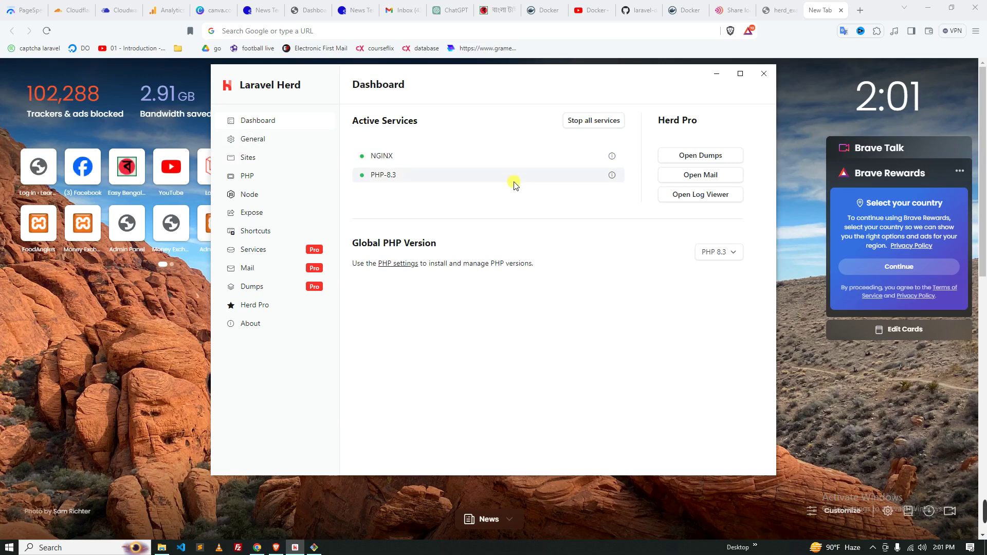
left_click(779, 10)
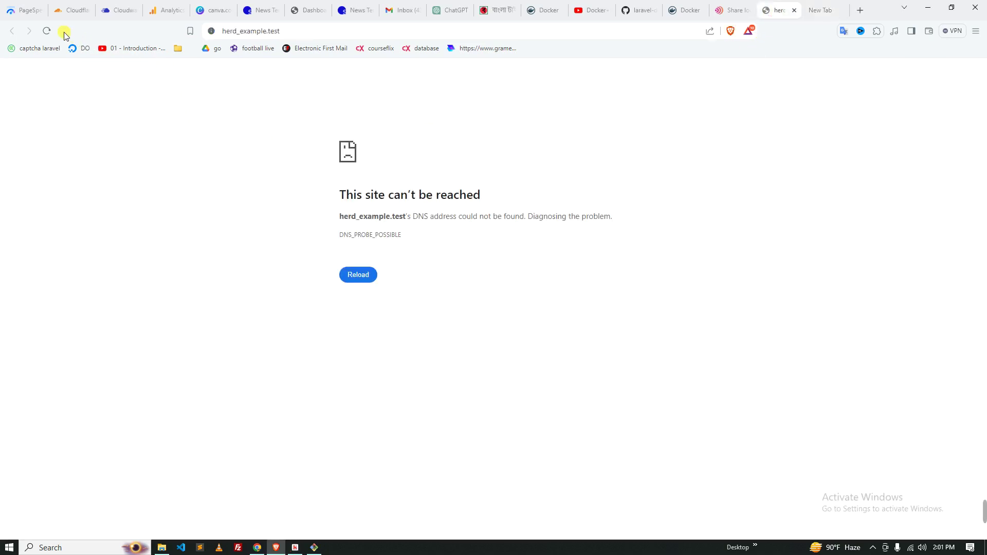
left_click(46, 31)
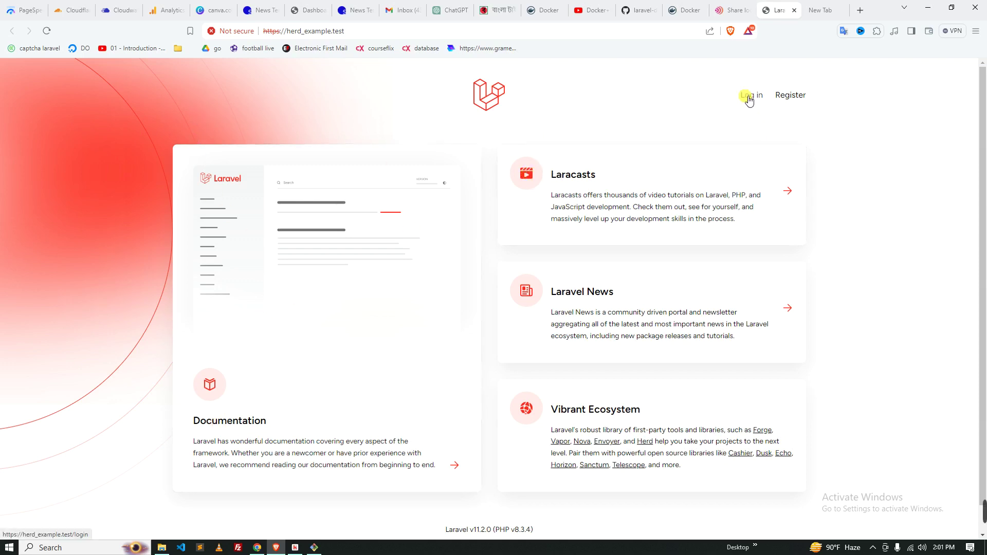
Step: Check the Laravel and PHP version line at the foot of the site's welcome page
scroll(571, 324, "down", 1)
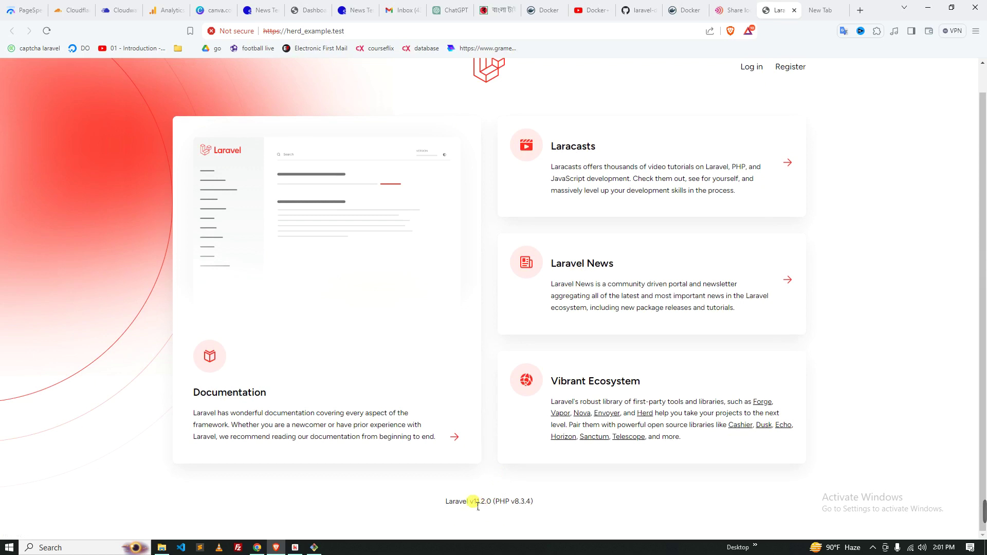
left_click_drag(544, 506, 438, 504)
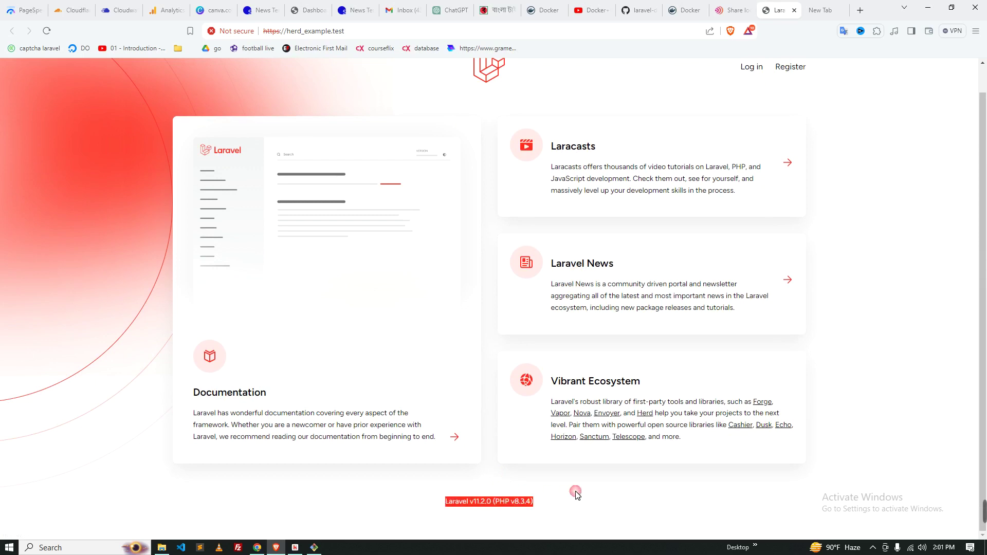
left_click(671, 414)
Step: View the site's login and registration pages, returning to the welcome page after each one
scroll(671, 414, "up", 1)
left_click(752, 96)
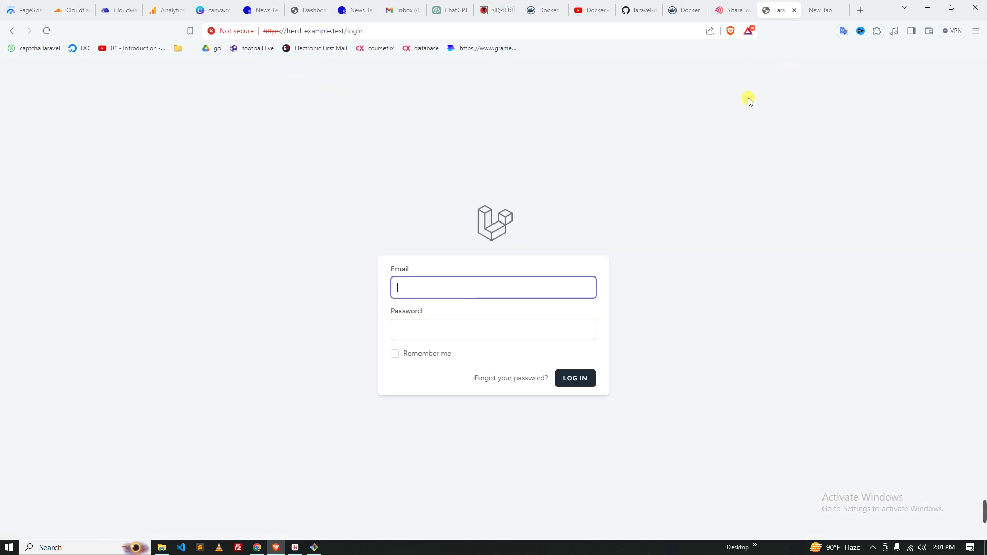
left_click(497, 233)
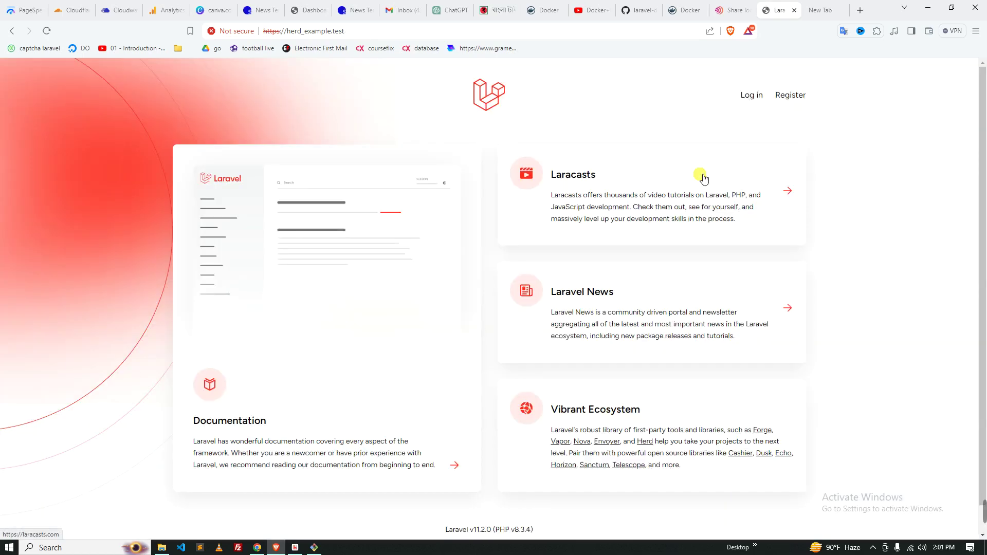
left_click(783, 98)
left_click(486, 191)
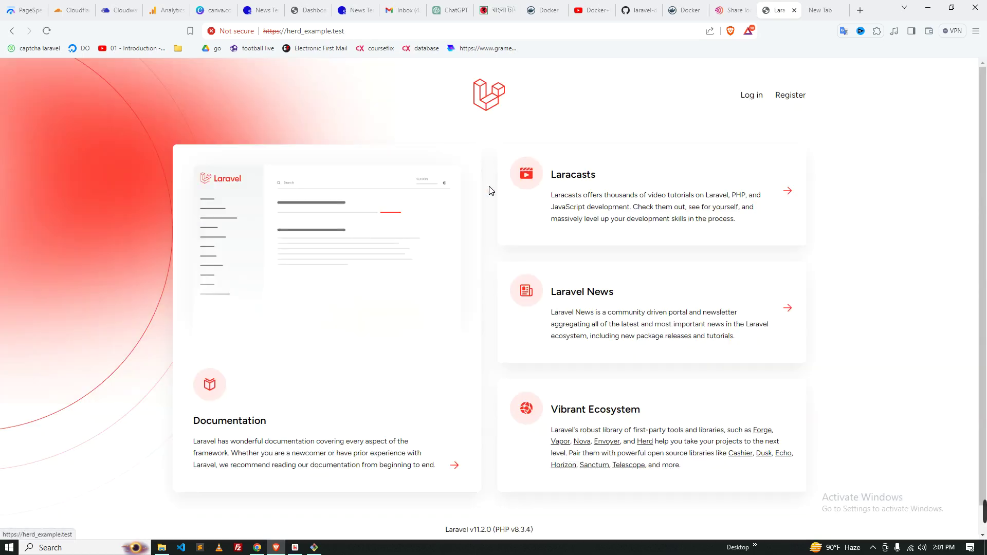
Step: Switch to Laravel Herd and view the Sites list with the herd_example entry
left_click(295, 547)
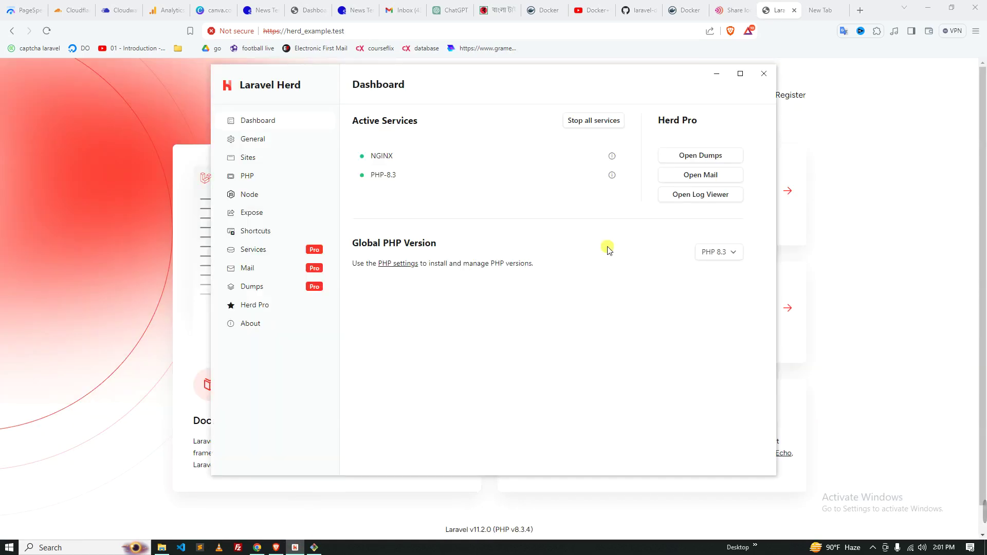
left_click(280, 140)
left_click(268, 162)
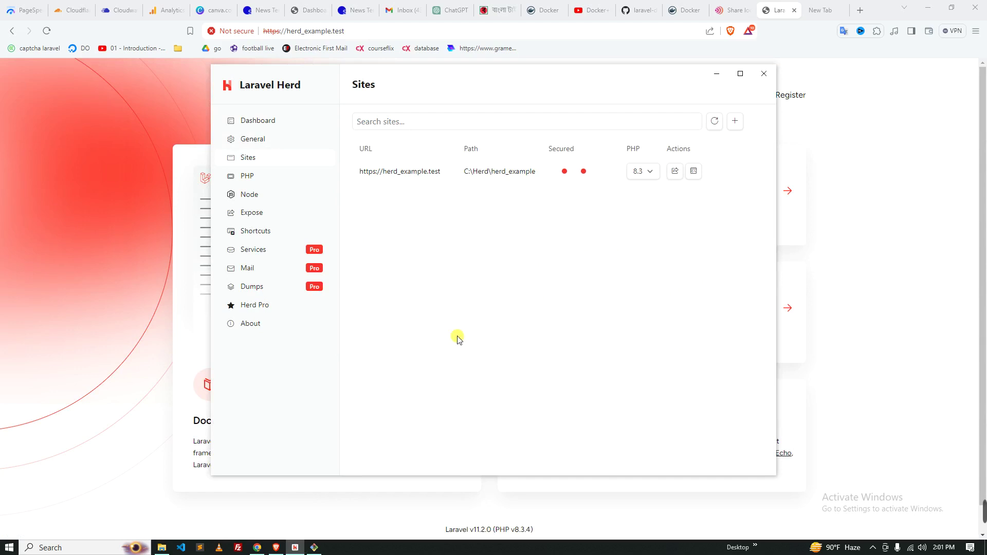
key("alt+Tab")
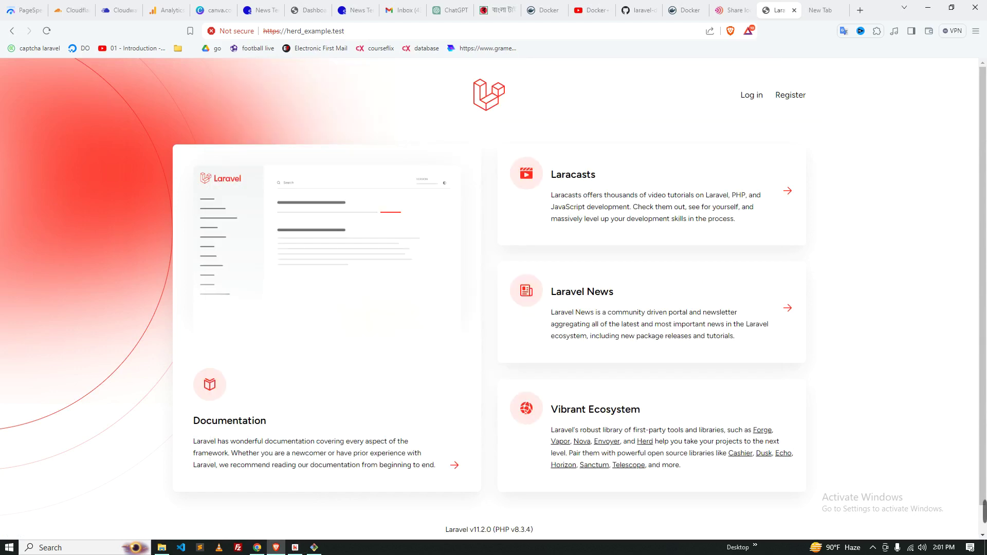
key("F5")
left_click_drag(287, 32, 183, 34)
key("Return")
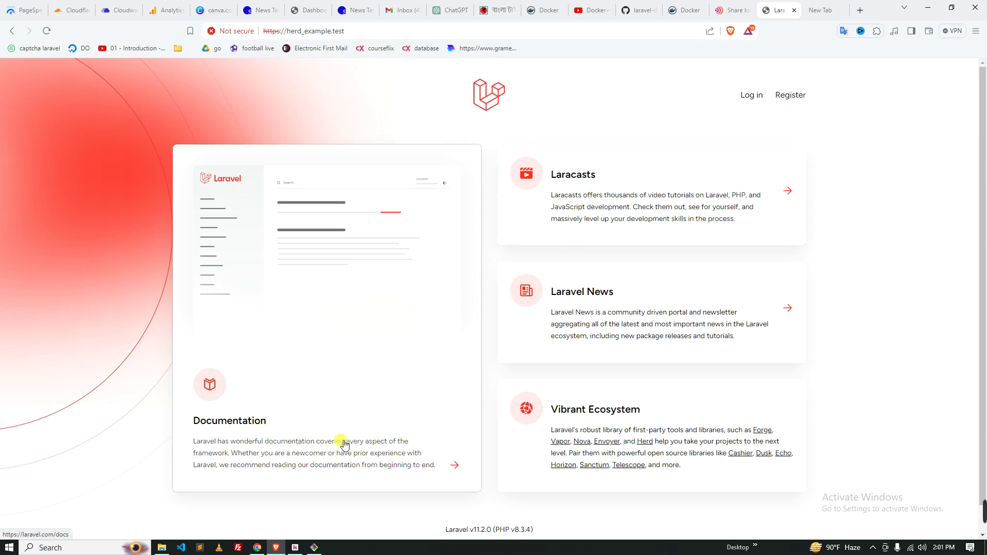
left_click(294, 547)
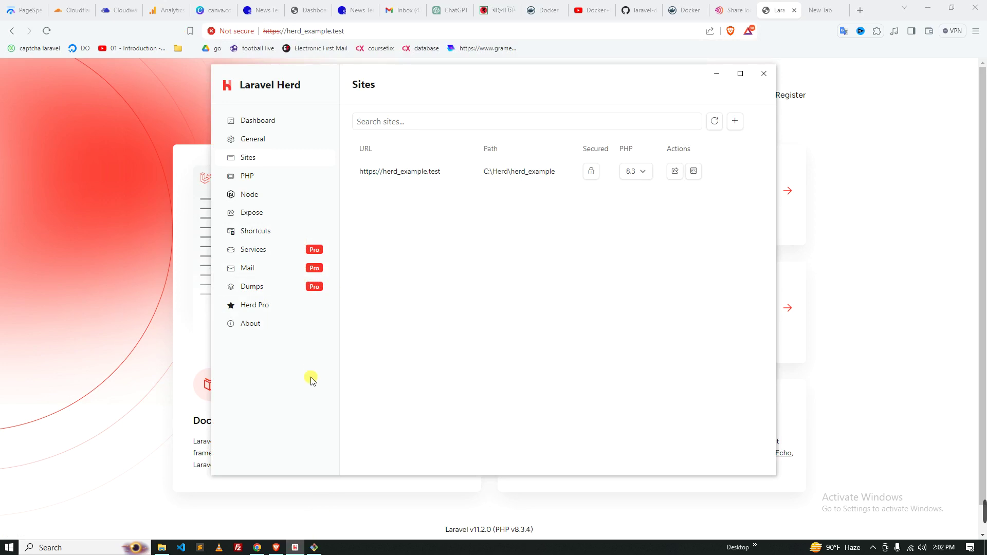
mouse_move(977, 501)
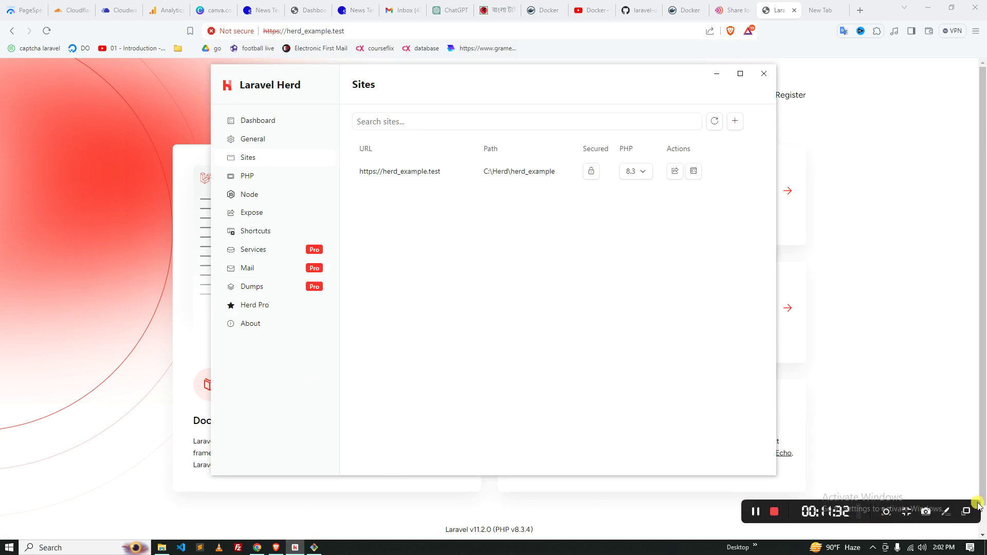